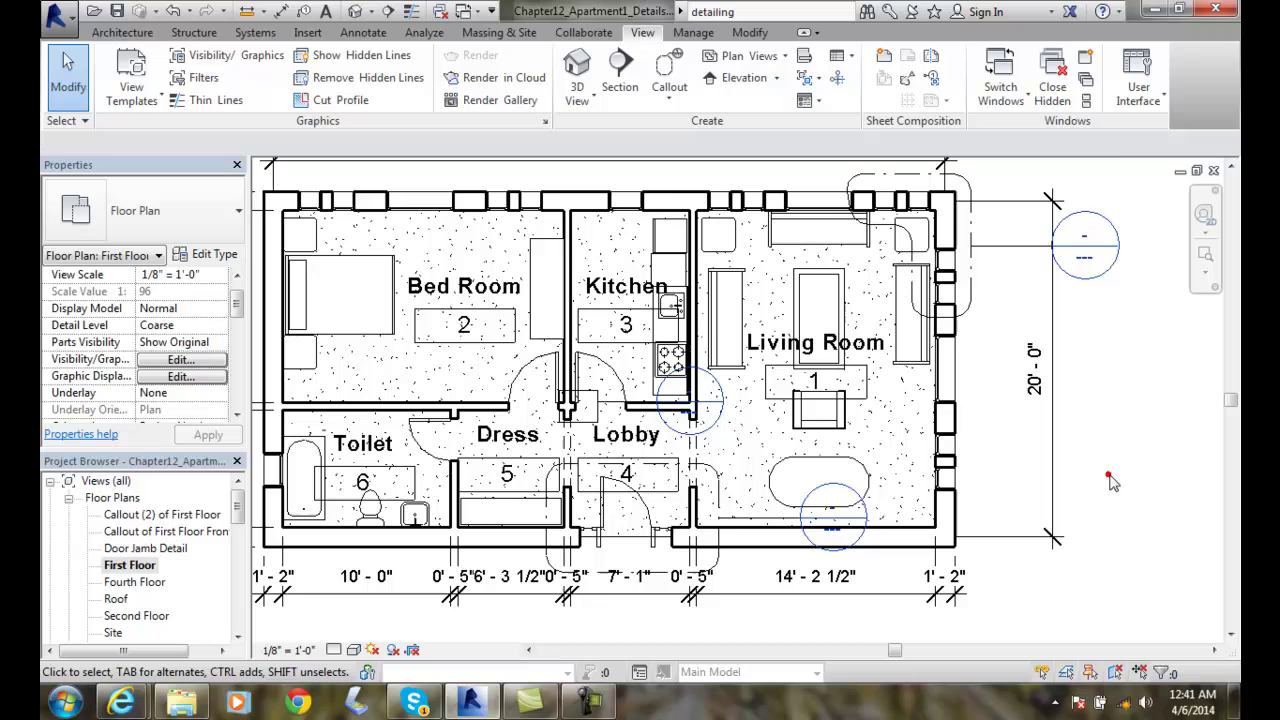
# Pull the front door callout's leader elbow and head out of the Living Room into the blank area below the plan
pyautogui.scroll(2, 1107, 481)
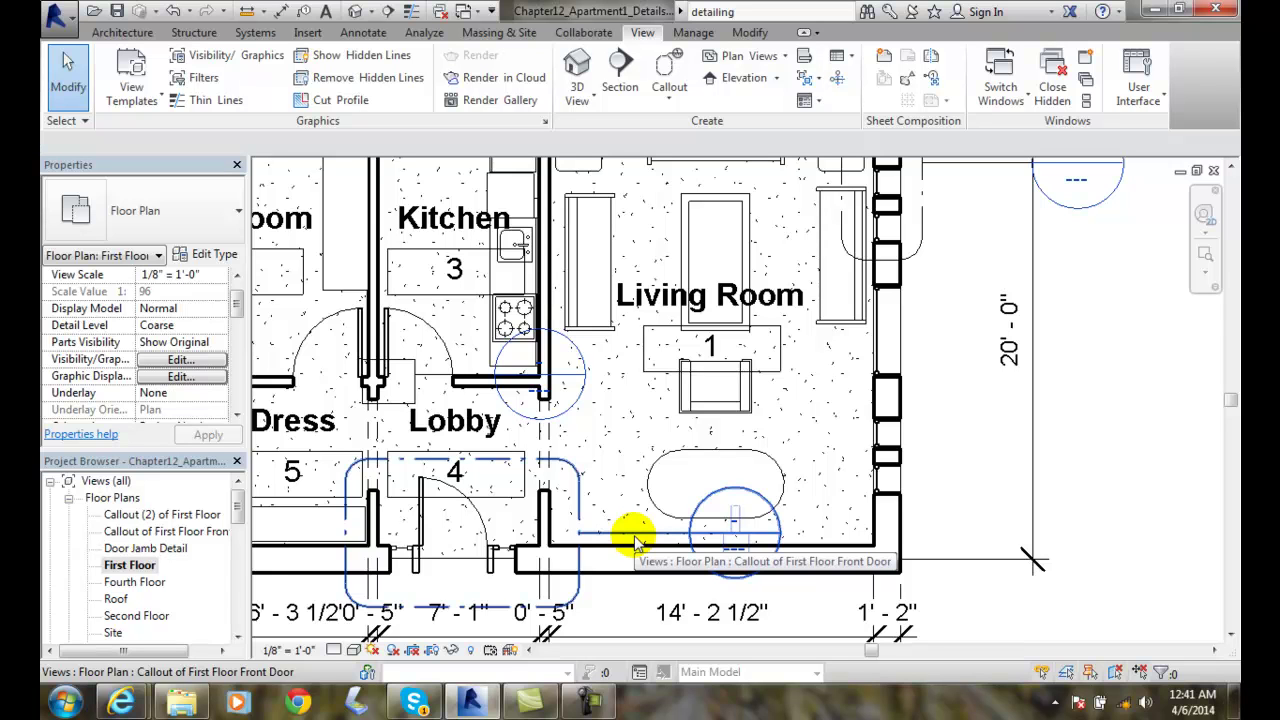
pyautogui.click(634, 538)
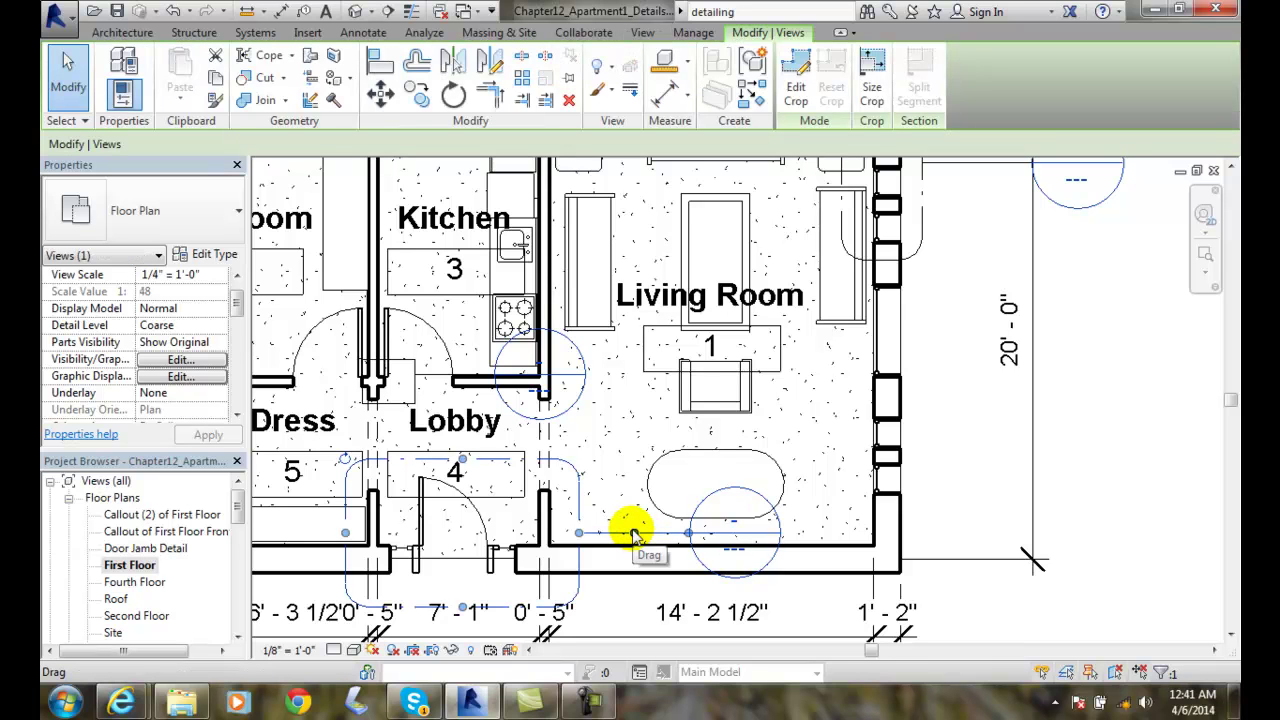
pyautogui.moveTo(634, 538); pyautogui.dragTo(634, 617)
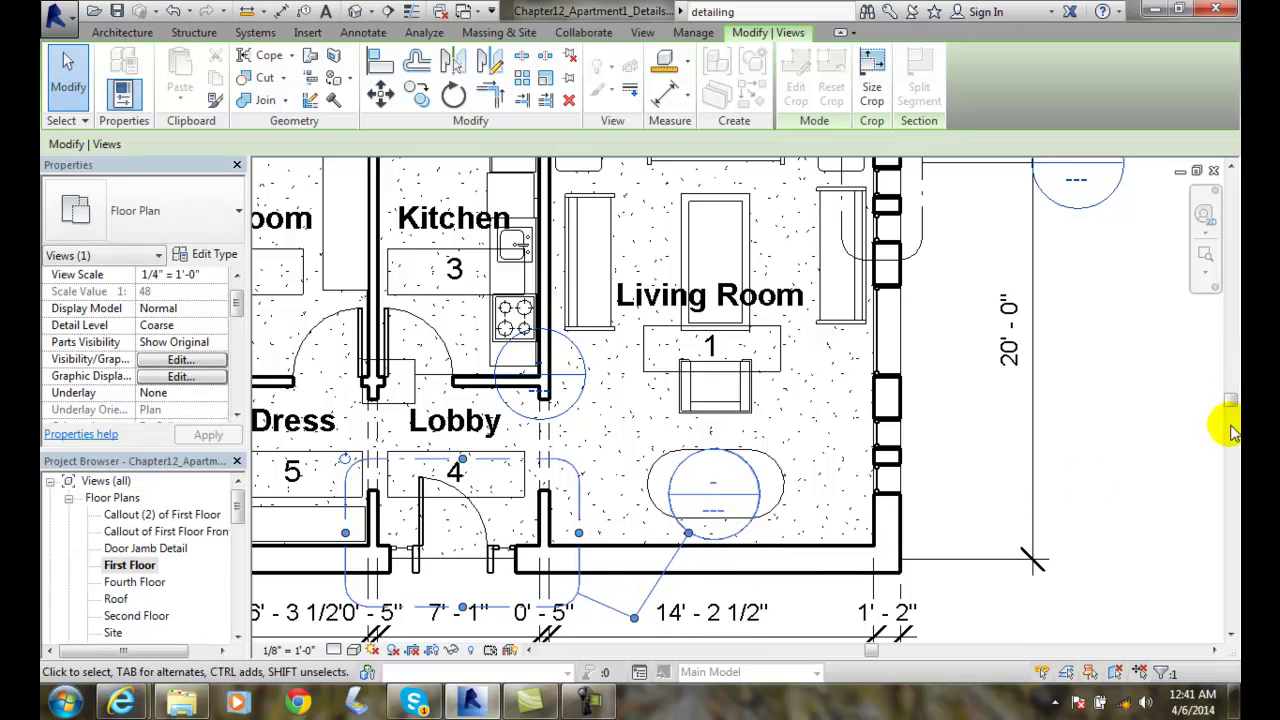
pyautogui.moveTo(1230, 400); pyautogui.dragTo(1230, 445)
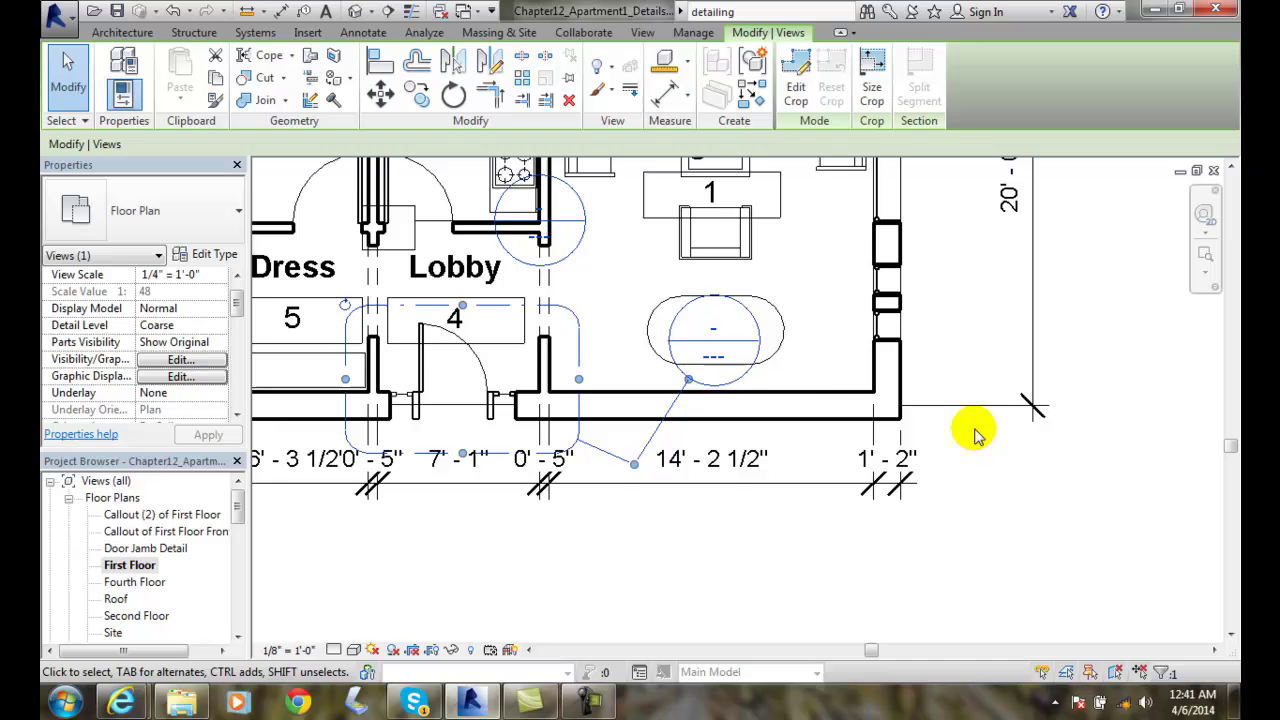
pyautogui.moveTo(688, 381); pyautogui.dragTo(823, 591)
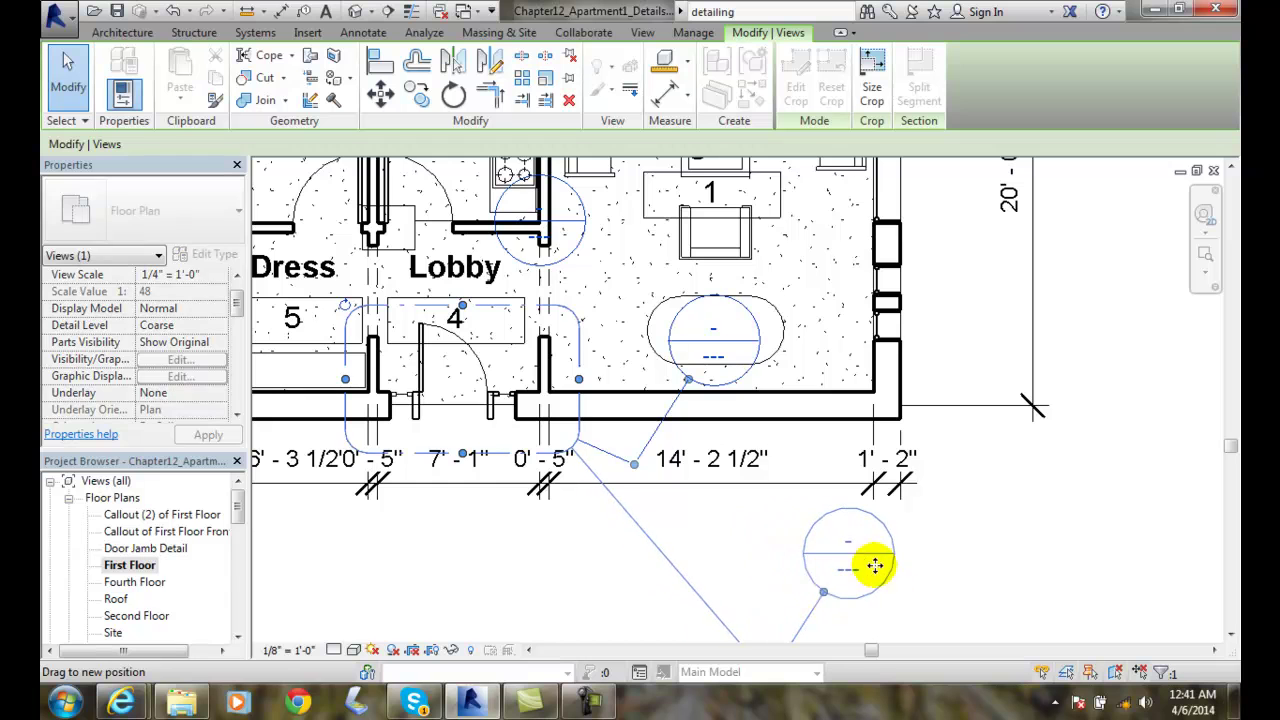
# Straighten the front door callout's leader into a horizontal shoulder at the head and slightly shrink the callout boundary around the door
pyautogui.moveTo(1232, 447); pyautogui.dragTo(1234, 477)
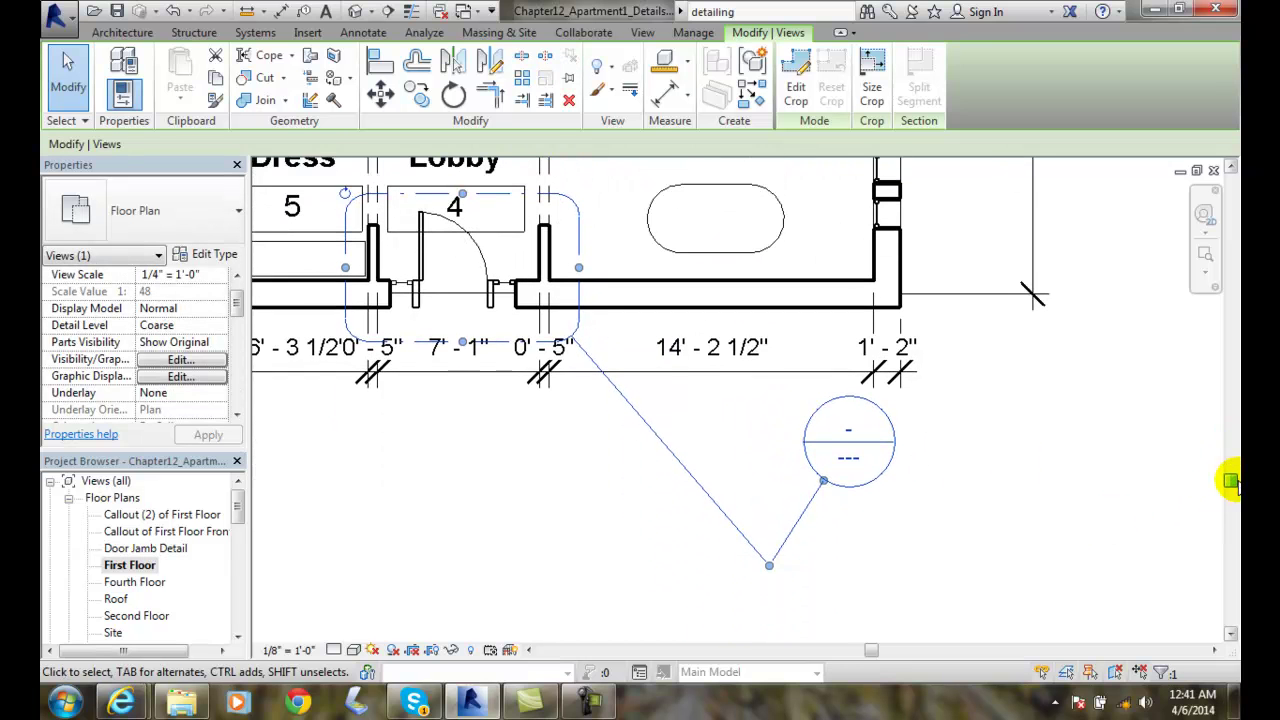
pyautogui.moveTo(769, 573); pyautogui.dragTo(708, 478)
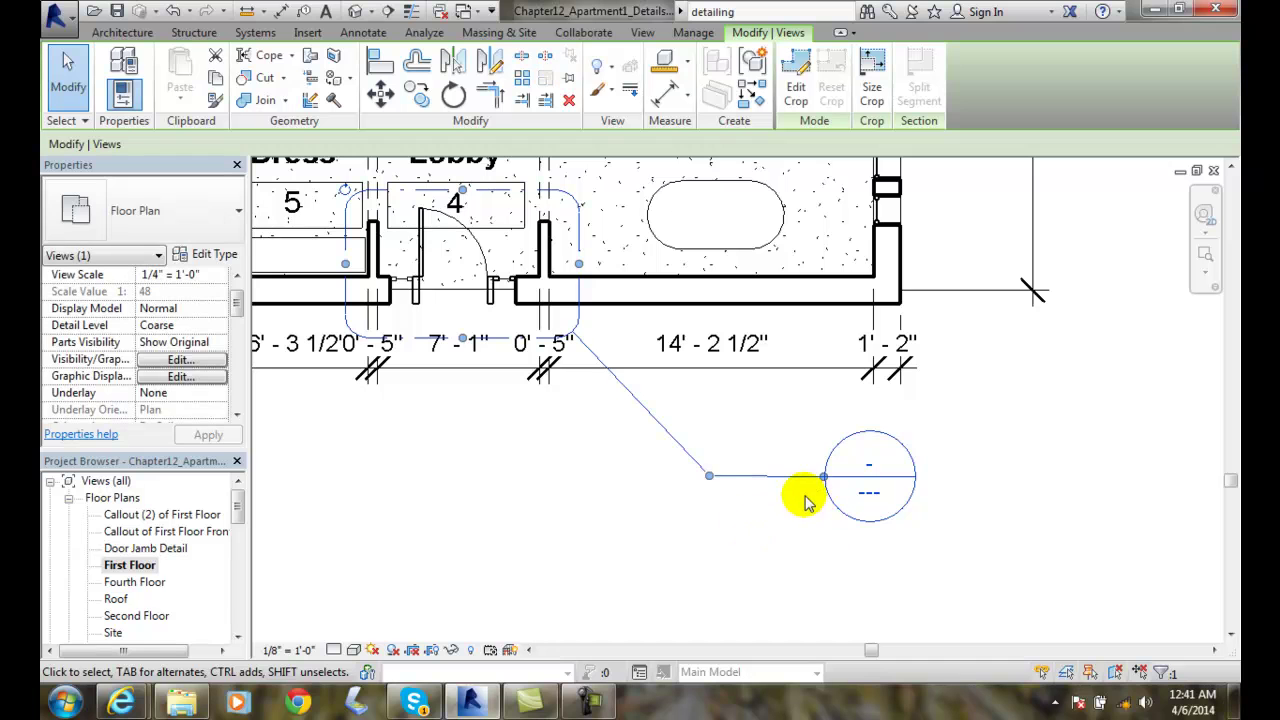
pyautogui.moveTo(709, 476); pyautogui.dragTo(516, 425)
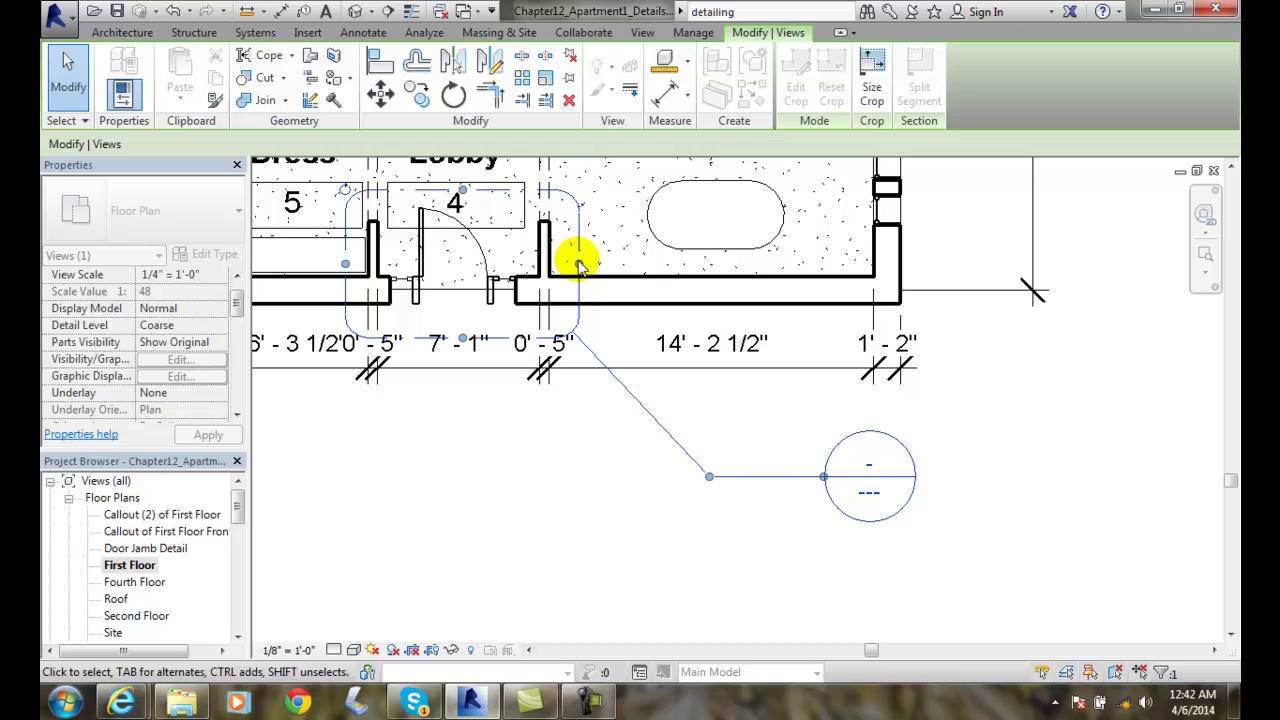
pyautogui.moveTo(578, 262)
pyautogui.mouseDown()
pyautogui.moveTo(597, 257)
pyautogui.moveTo(577, 260)
pyautogui.mouseUp()
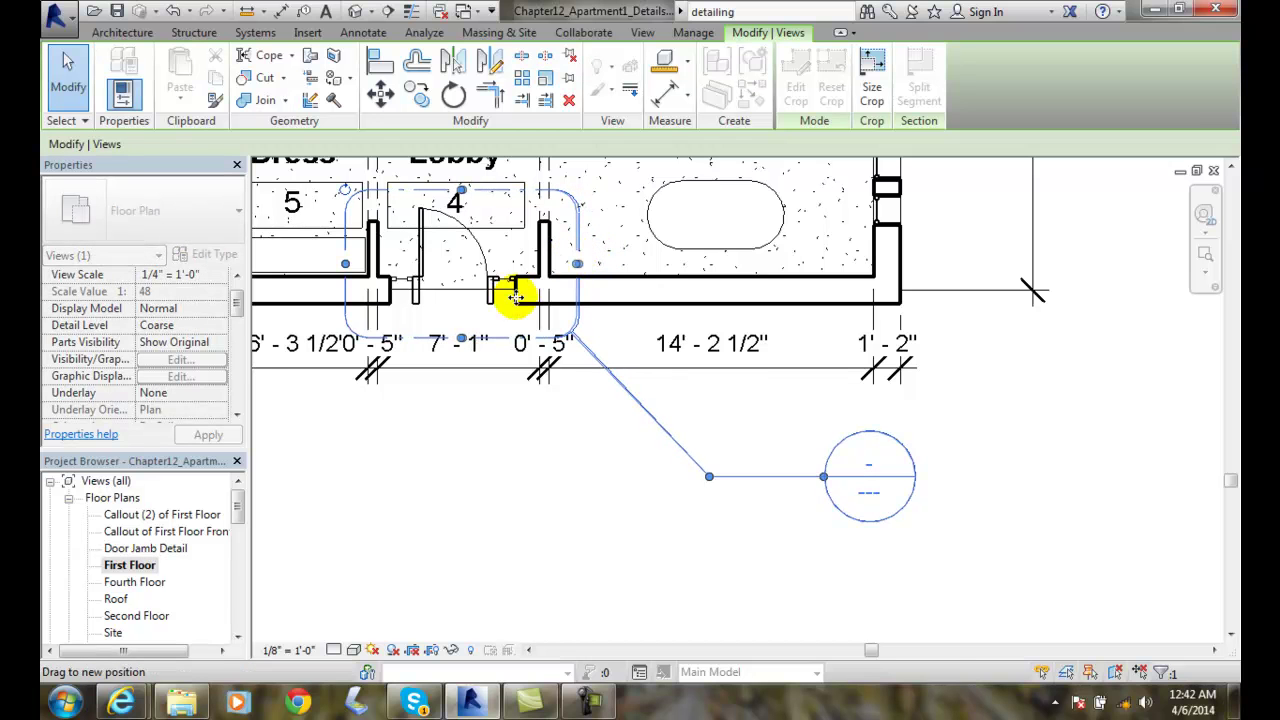
pyautogui.moveTo(458, 335); pyautogui.dragTo(459, 326)
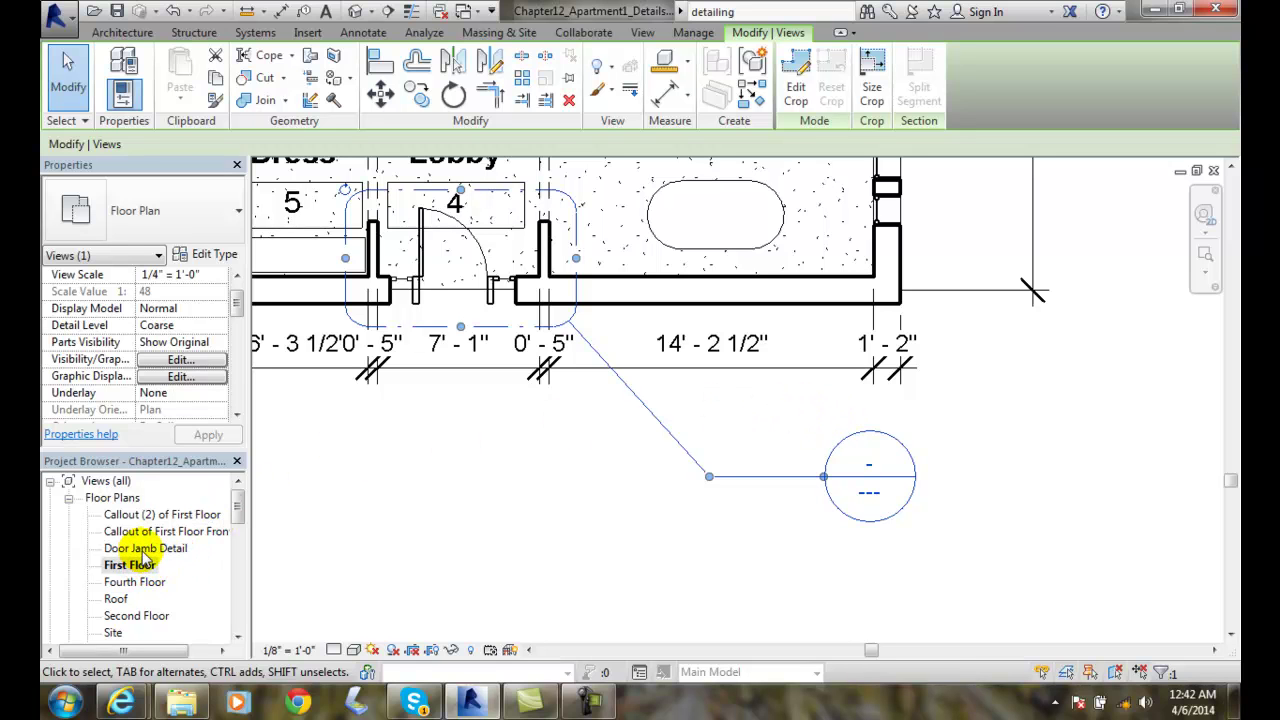
# Open the callout view of the first floor front door and set its Display Model to Halftone
pyautogui.doubleClick(145, 535)
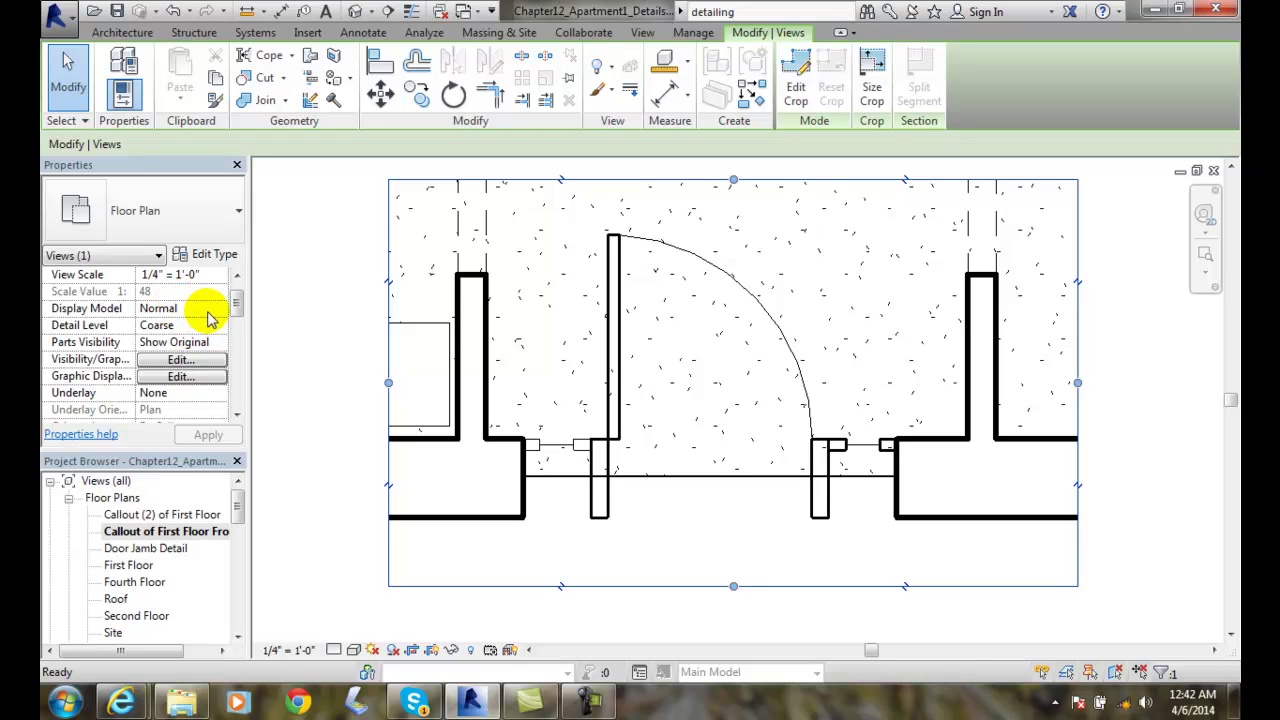
pyautogui.click(209, 310)
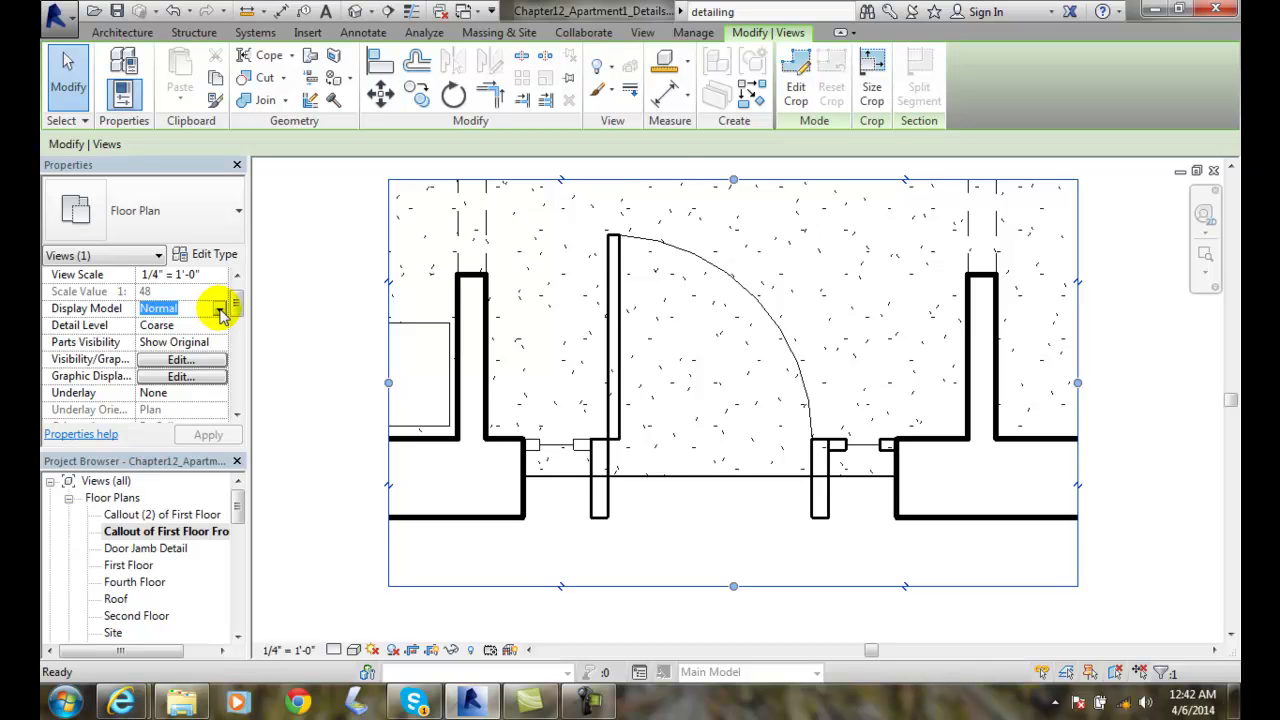
pyautogui.click(219, 310)
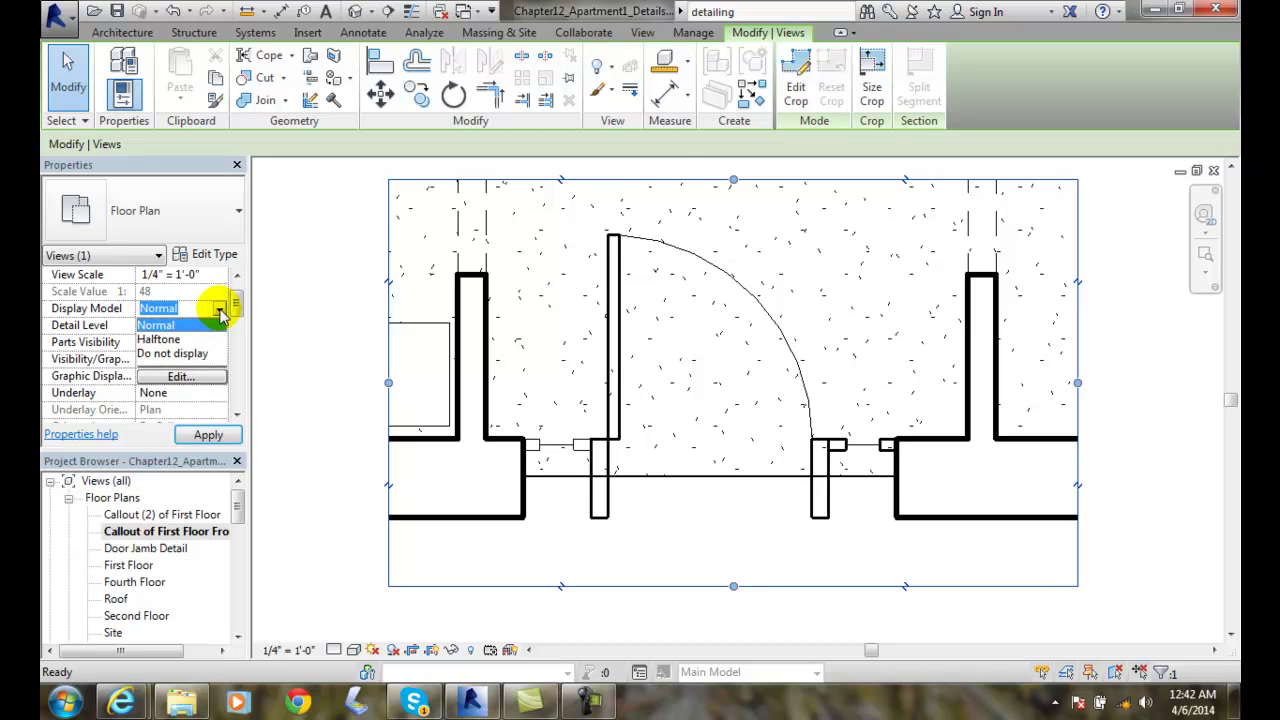
pyautogui.click(160, 340)
pyautogui.click(208, 435)
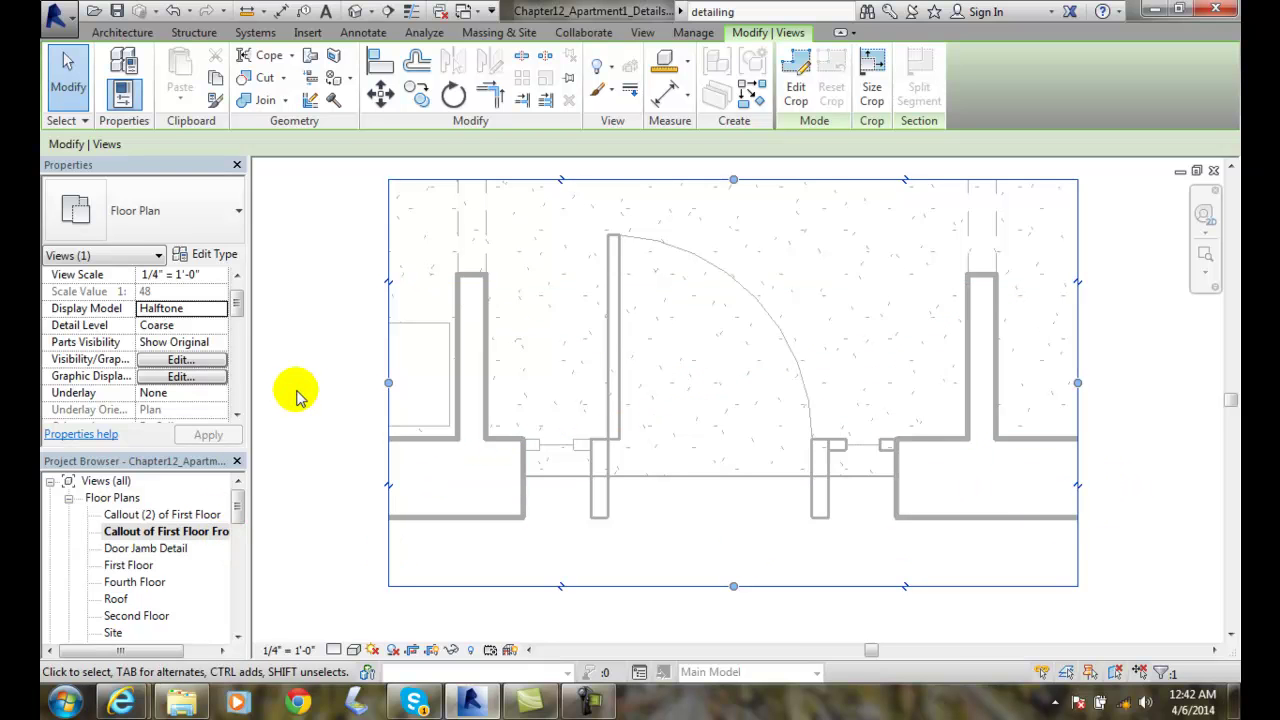
# Set the callout view's Display Model to Do not display and apply it
pyautogui.click(212, 308)
pyautogui.click(219, 309)
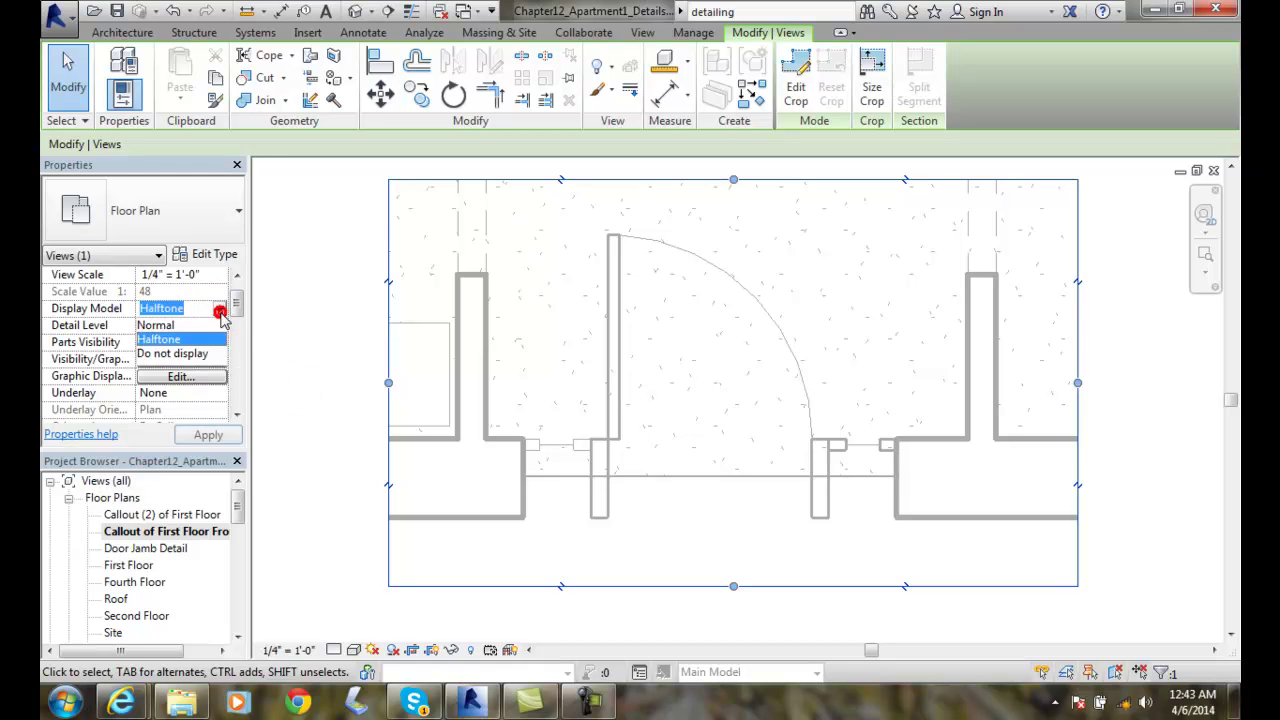
pyautogui.click(172, 351)
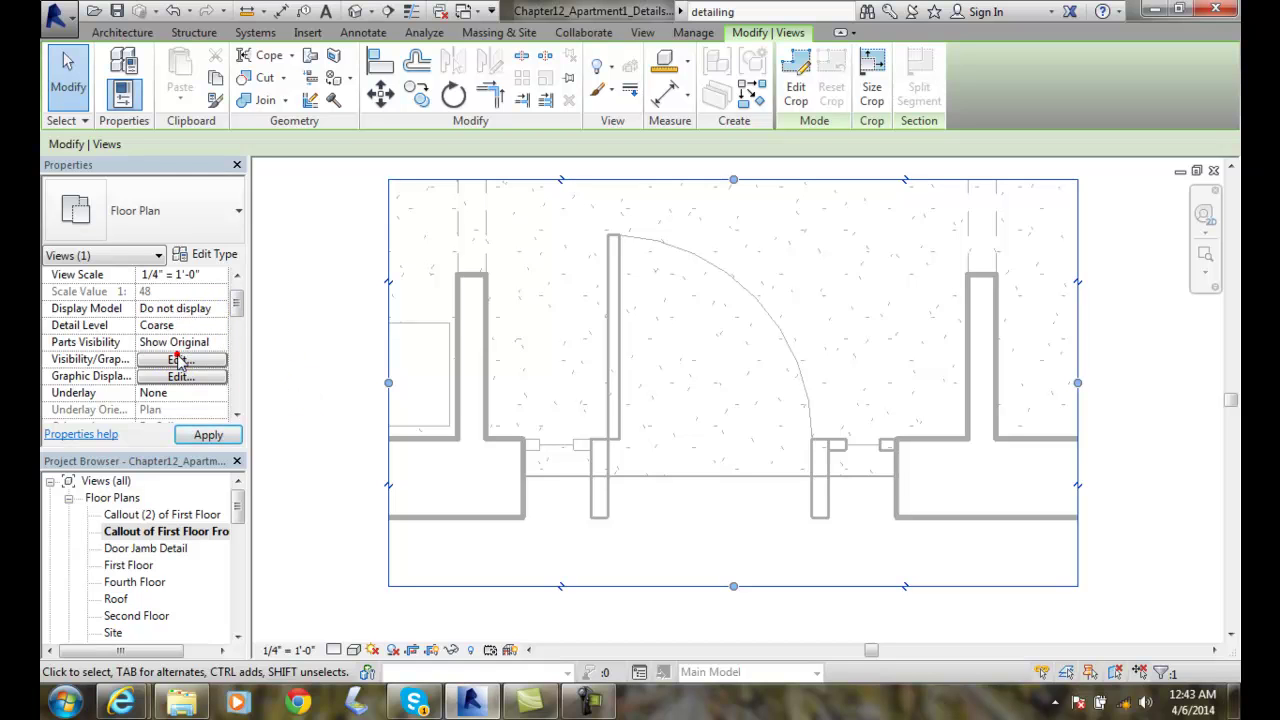
pyautogui.click(208, 434)
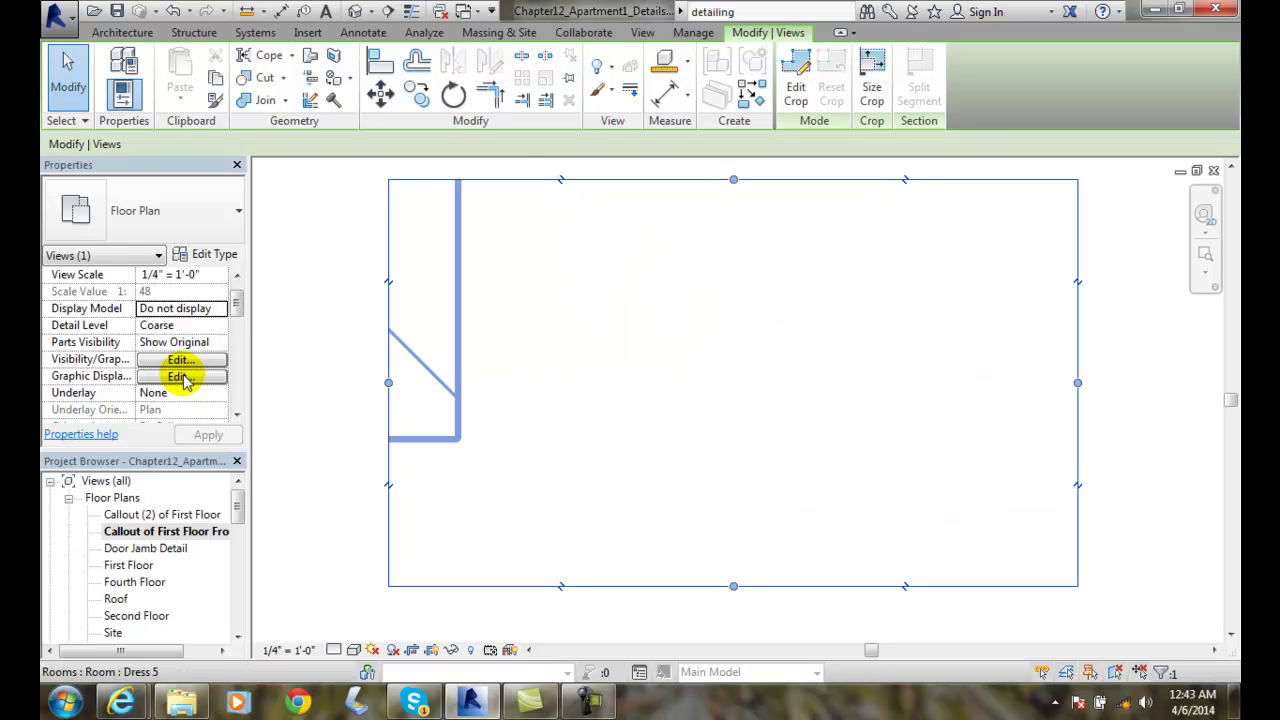
# Set the callout view's Display Model to Normal and apply it
pyautogui.click(219, 309)
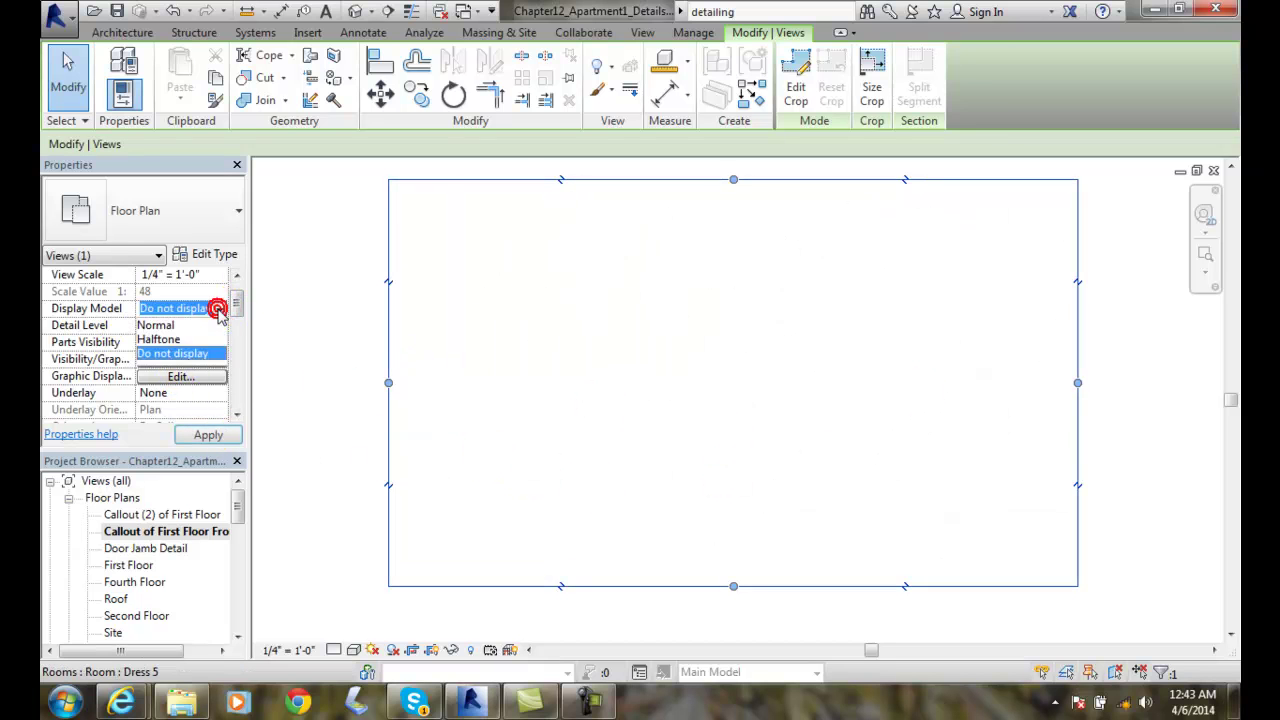
pyautogui.click(219, 309)
pyautogui.click(219, 309)
pyautogui.click(219, 309)
pyautogui.click(219, 309)
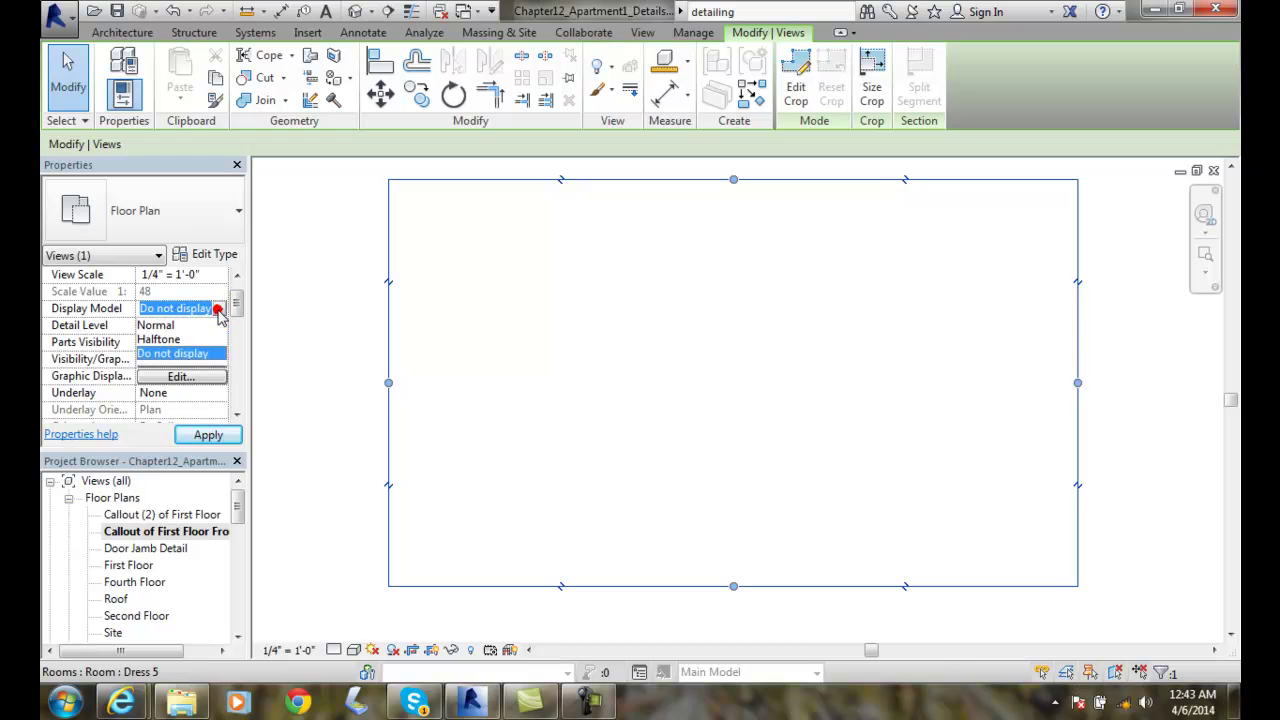
pyautogui.click(165, 326)
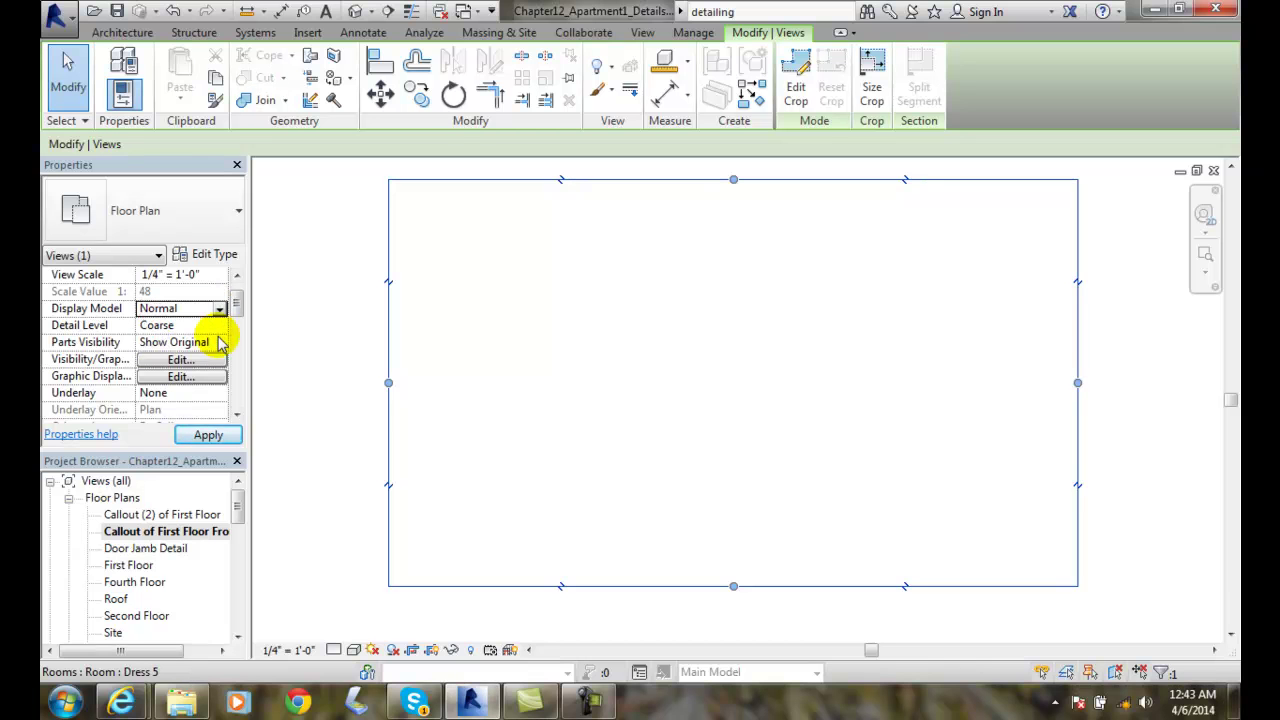
pyautogui.click(207, 434)
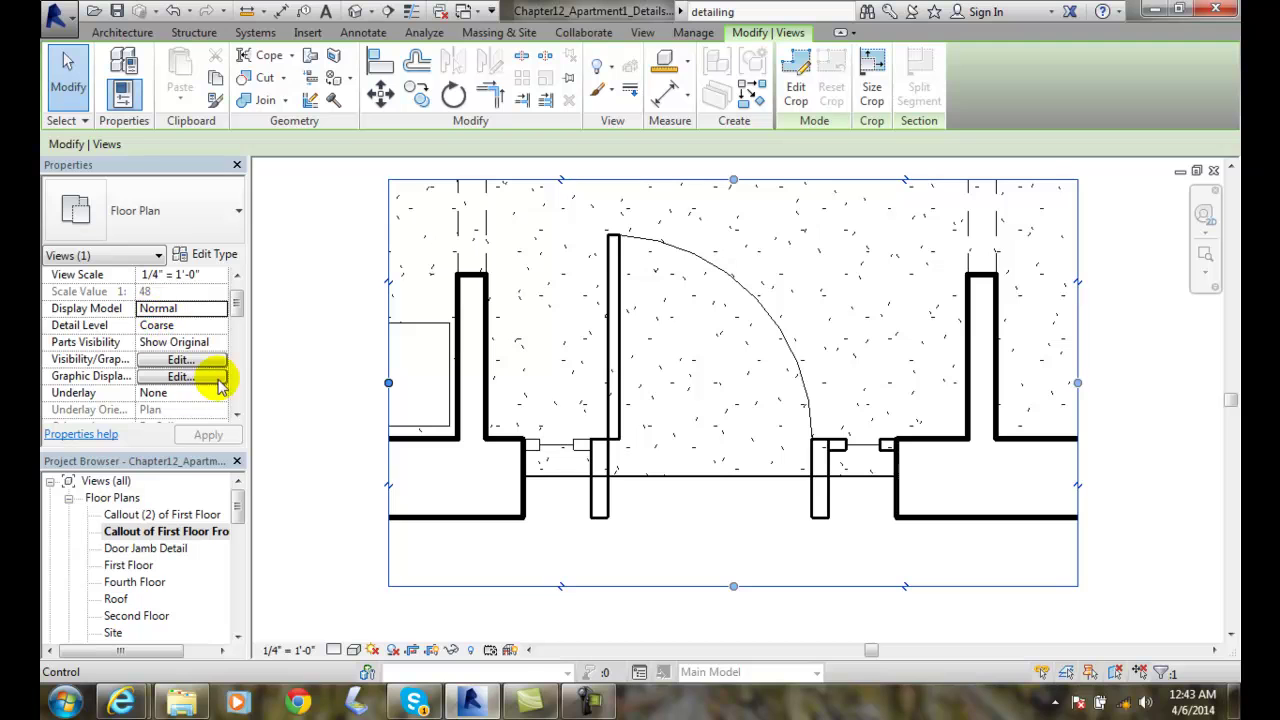
# Review the levels available as an Underlay for the callout view without choosing one
pyautogui.click(175, 393)
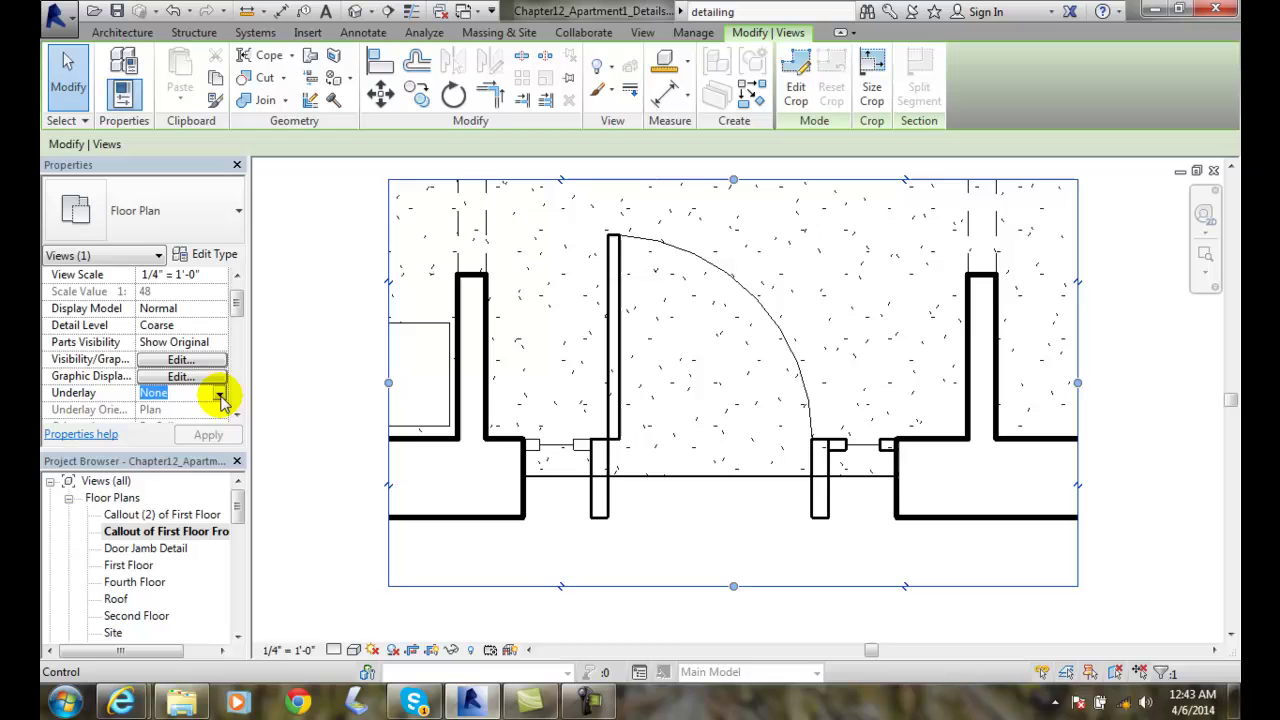
pyautogui.click(219, 396)
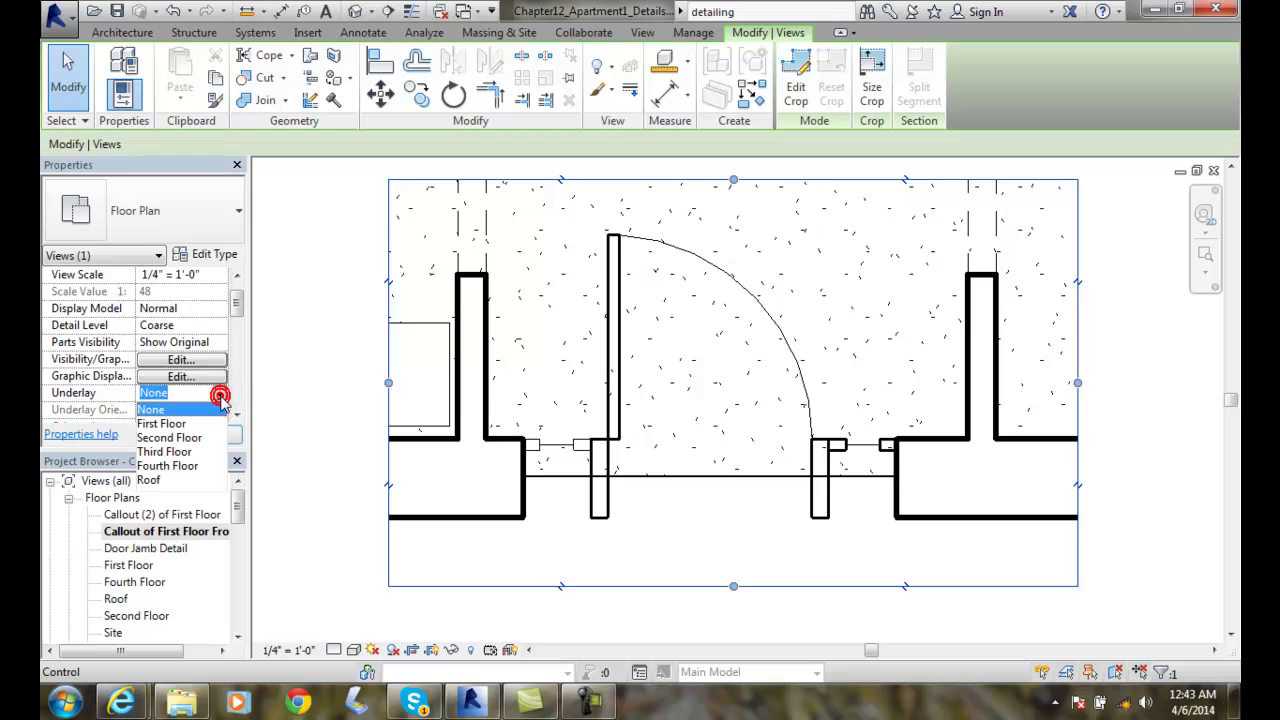
pyautogui.click(288, 390)
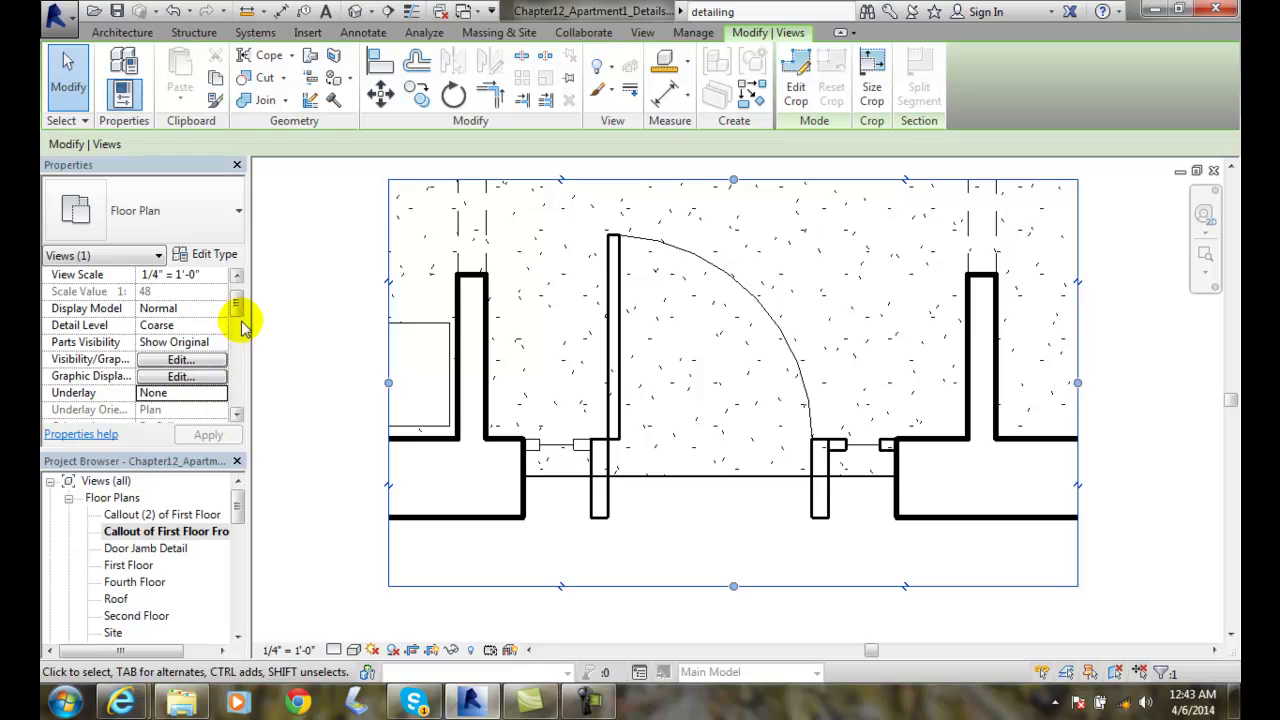
# Examine the Architectural Plan view template's parameters for the callout view, and close the template dialog without applying it
pyautogui.moveTo(236, 301); pyautogui.dragTo(236, 352)
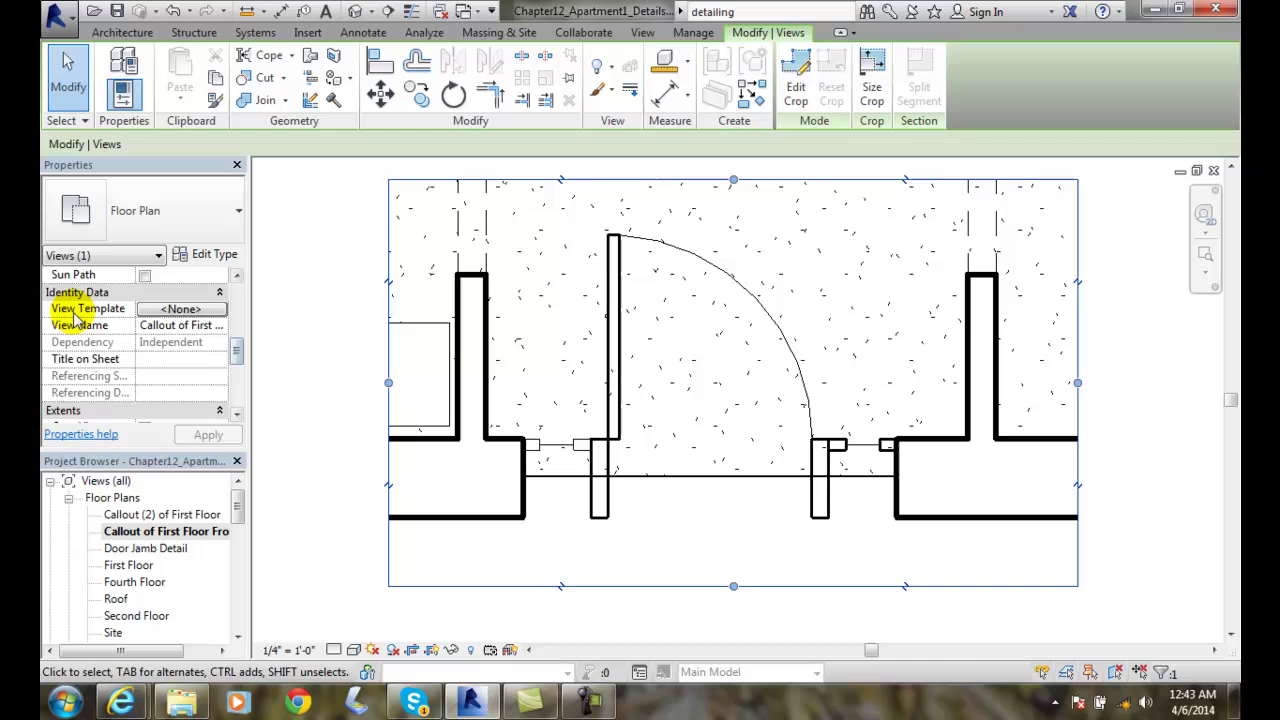
pyautogui.click(196, 311)
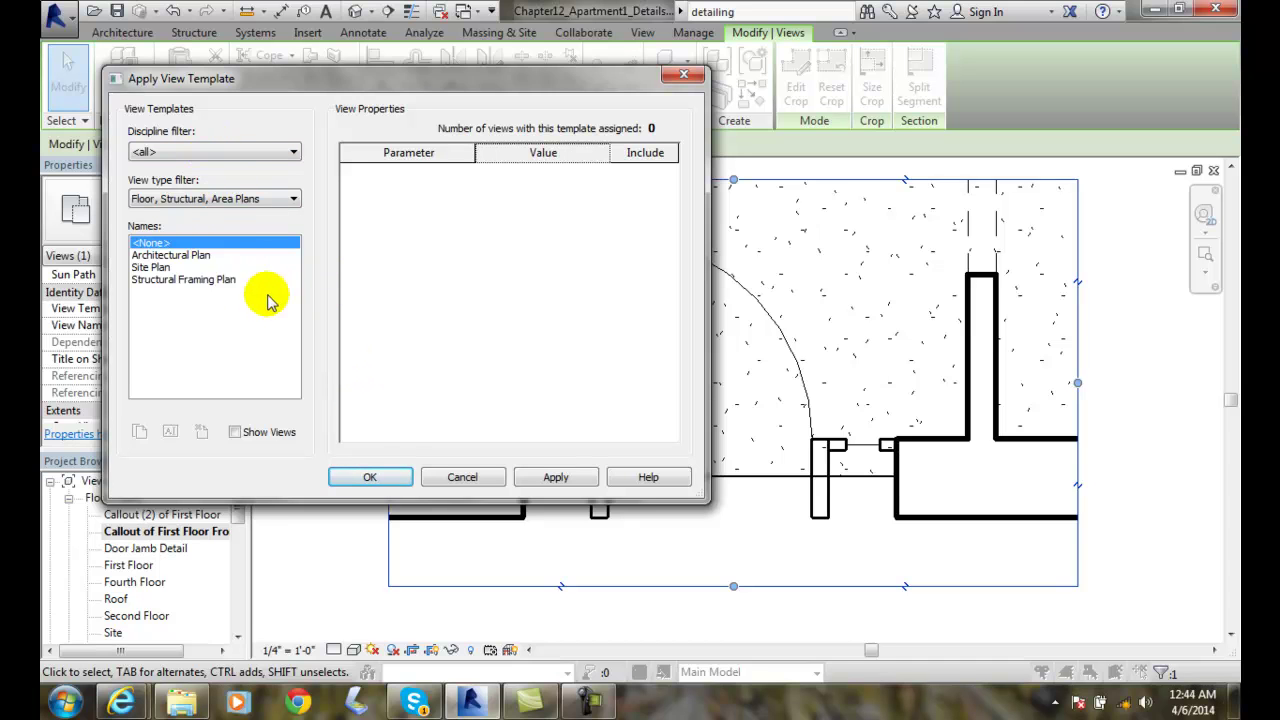
pyautogui.click(185, 260)
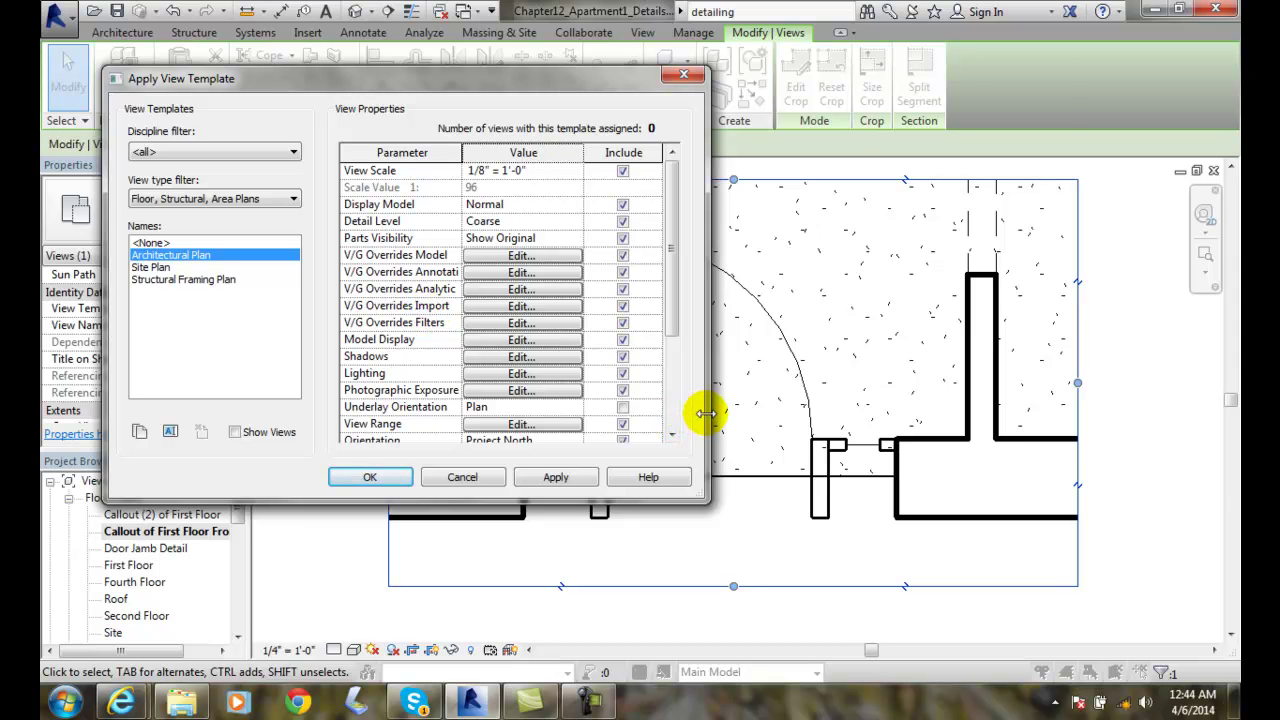
pyautogui.moveTo(706, 413); pyautogui.dragTo(726, 445)
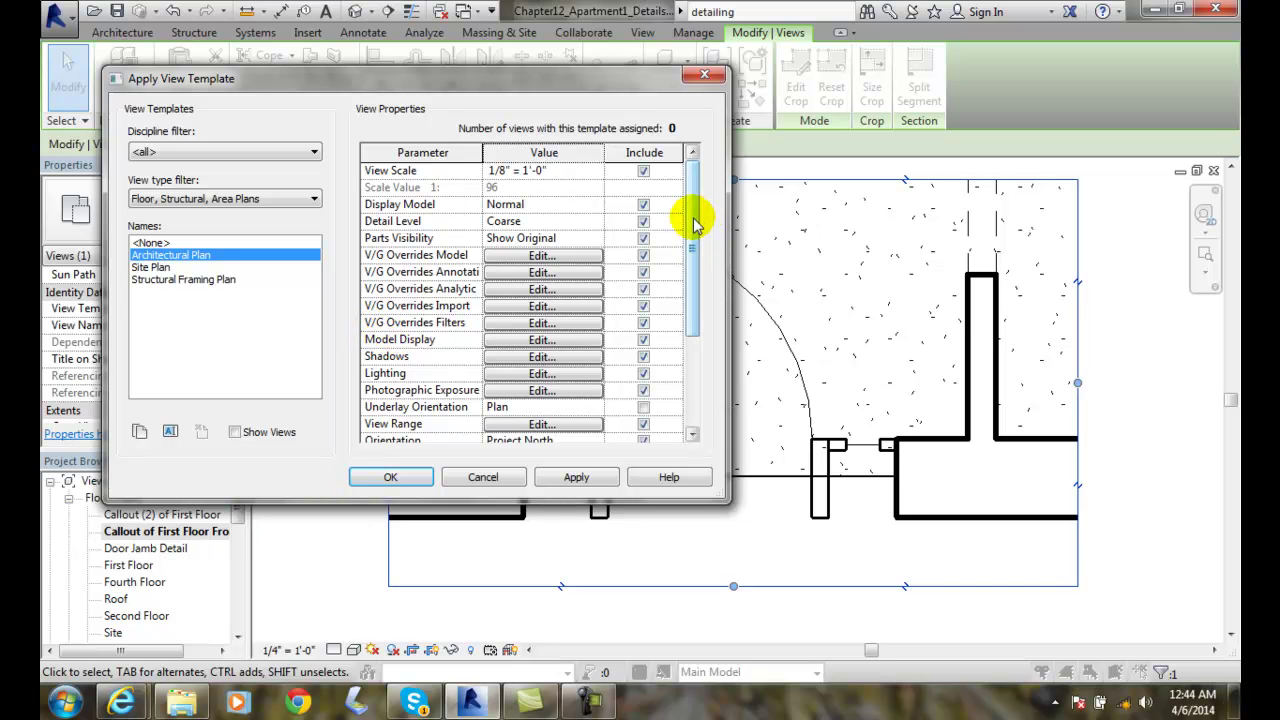
pyautogui.moveTo(686, 206)
pyautogui.mouseDown()
pyautogui.moveTo(686, 286)
pyautogui.moveTo(677, 200)
pyautogui.mouseUp()
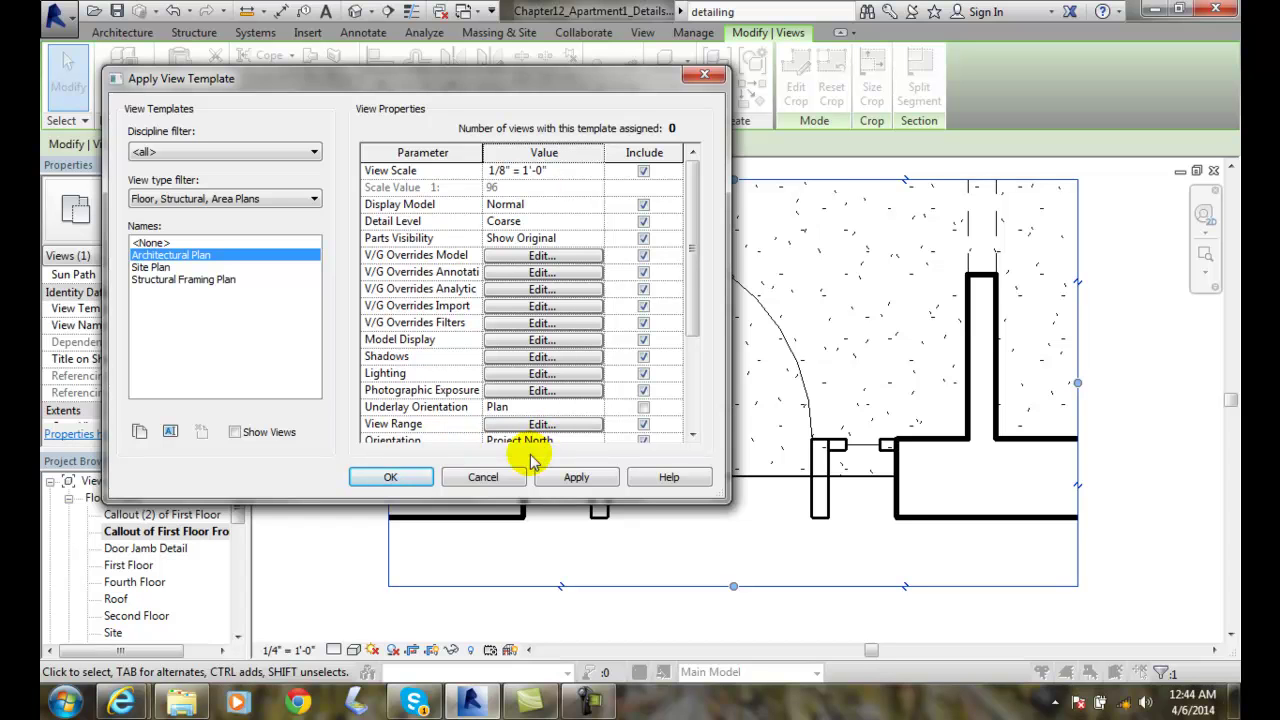
pyautogui.click(482, 478)
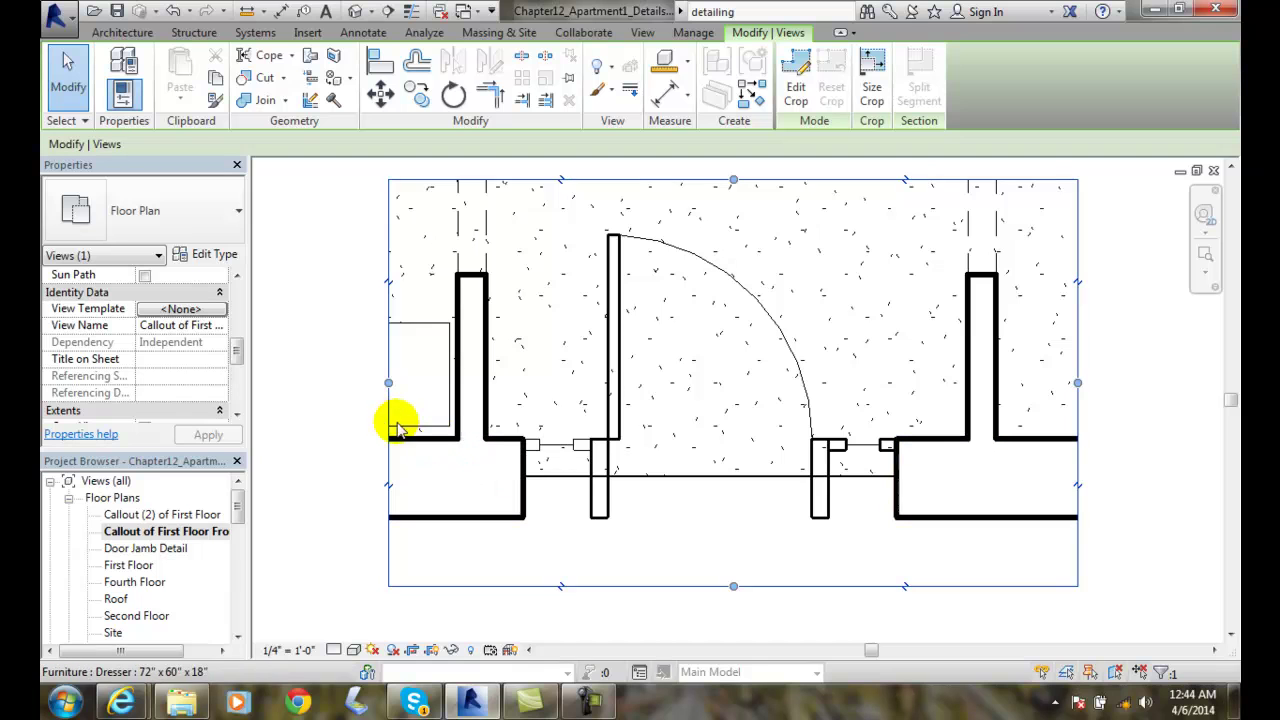
# Review the callout view's View Name, Title on Sheet and graphics properties
pyautogui.click(147, 330)
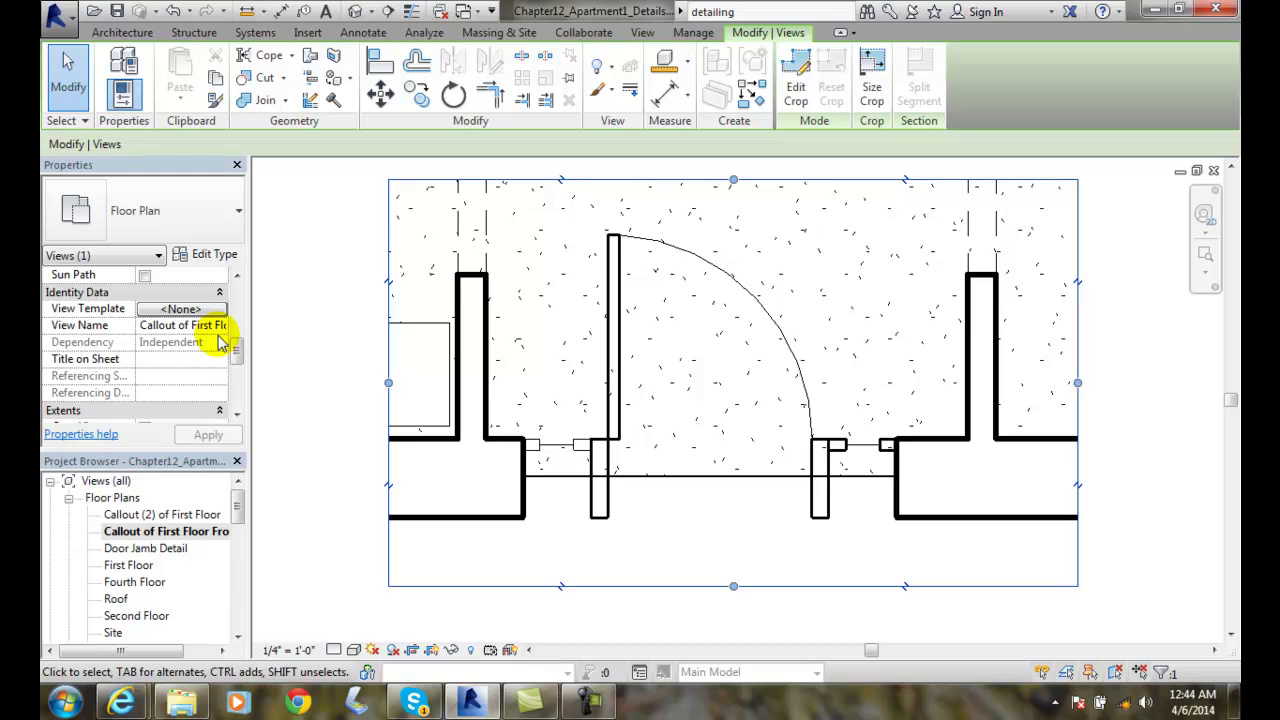
pyautogui.click(166, 360)
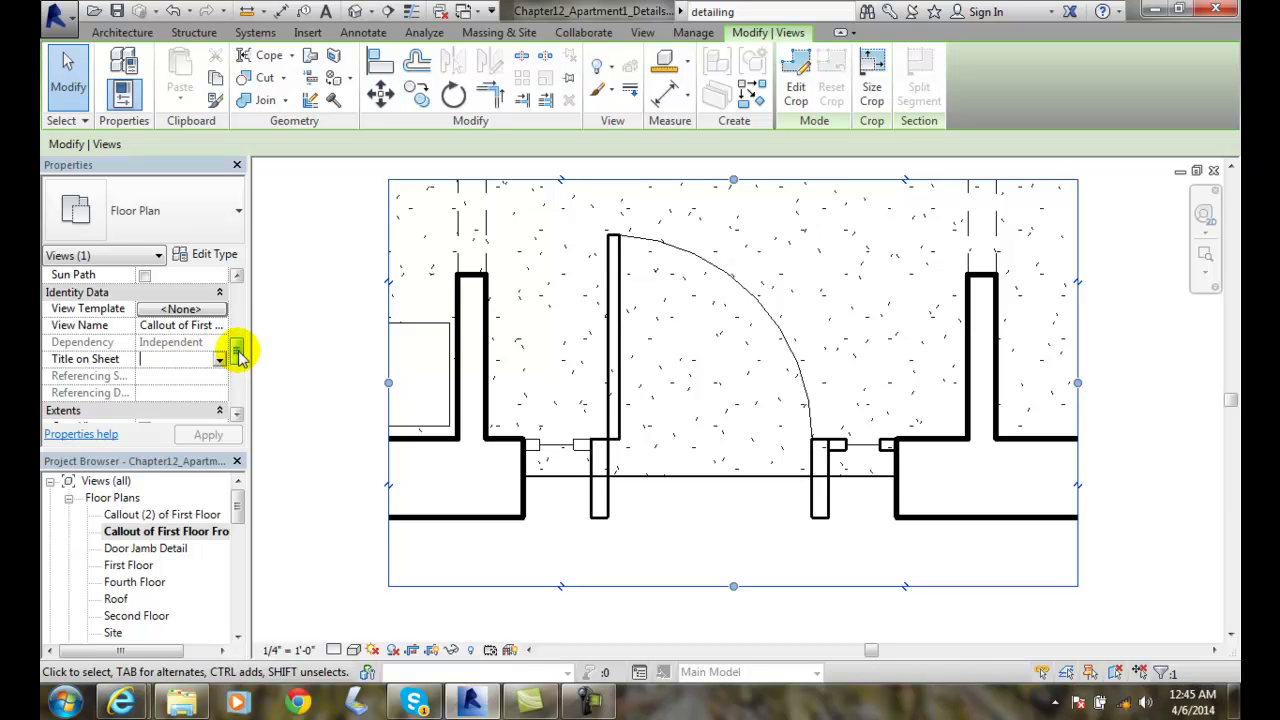
pyautogui.moveTo(238, 355); pyautogui.dragTo(218, 325)
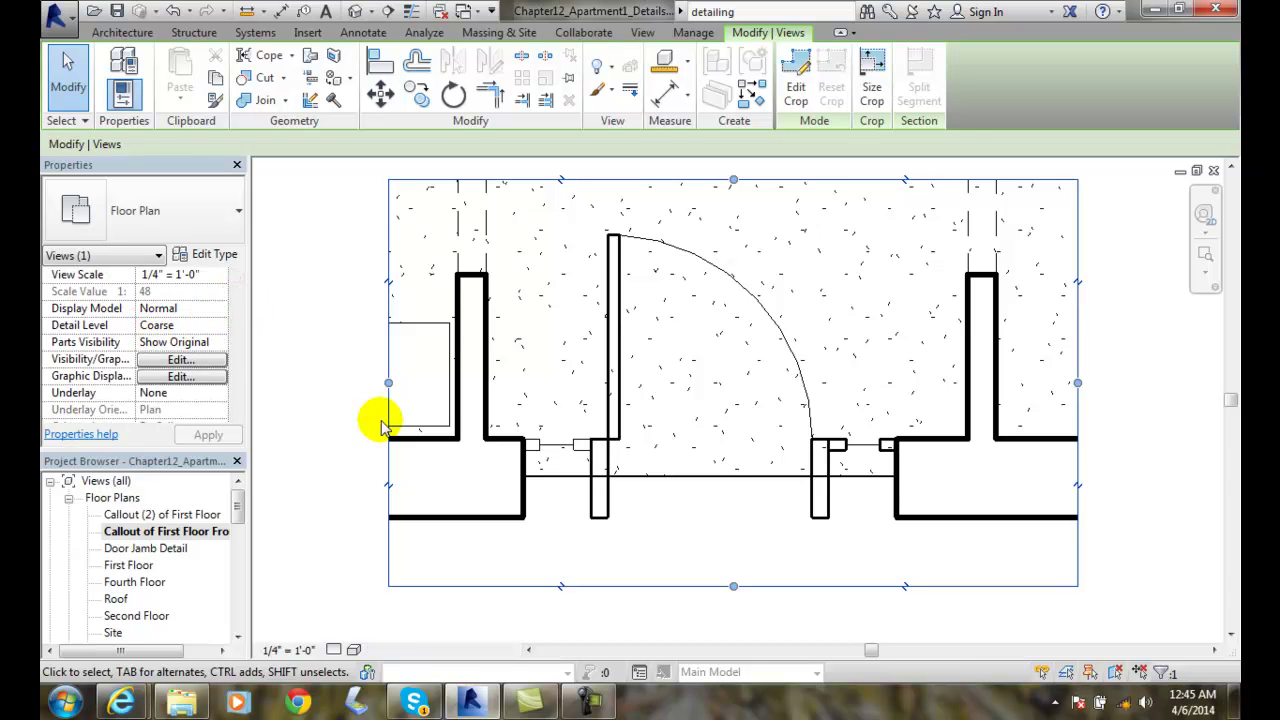
pyautogui.scroll(-5, 163, 335)
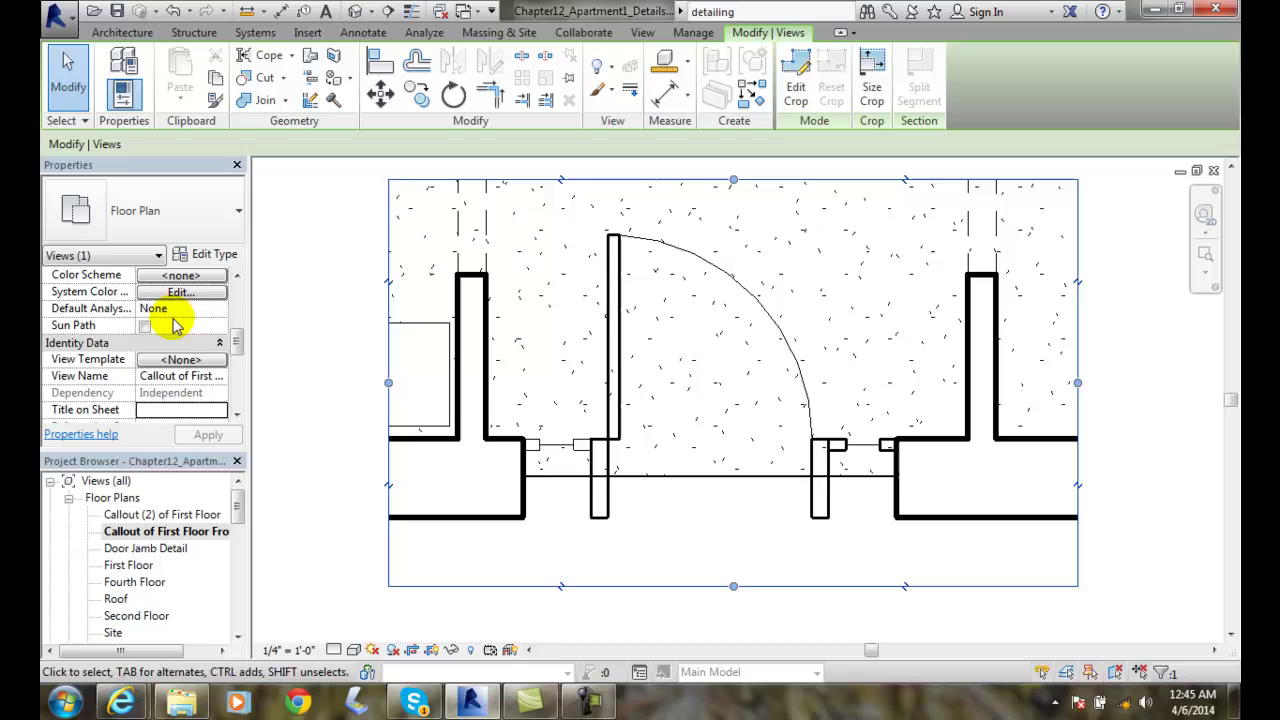
pyautogui.moveTo(236, 340); pyautogui.dragTo(241, 308)
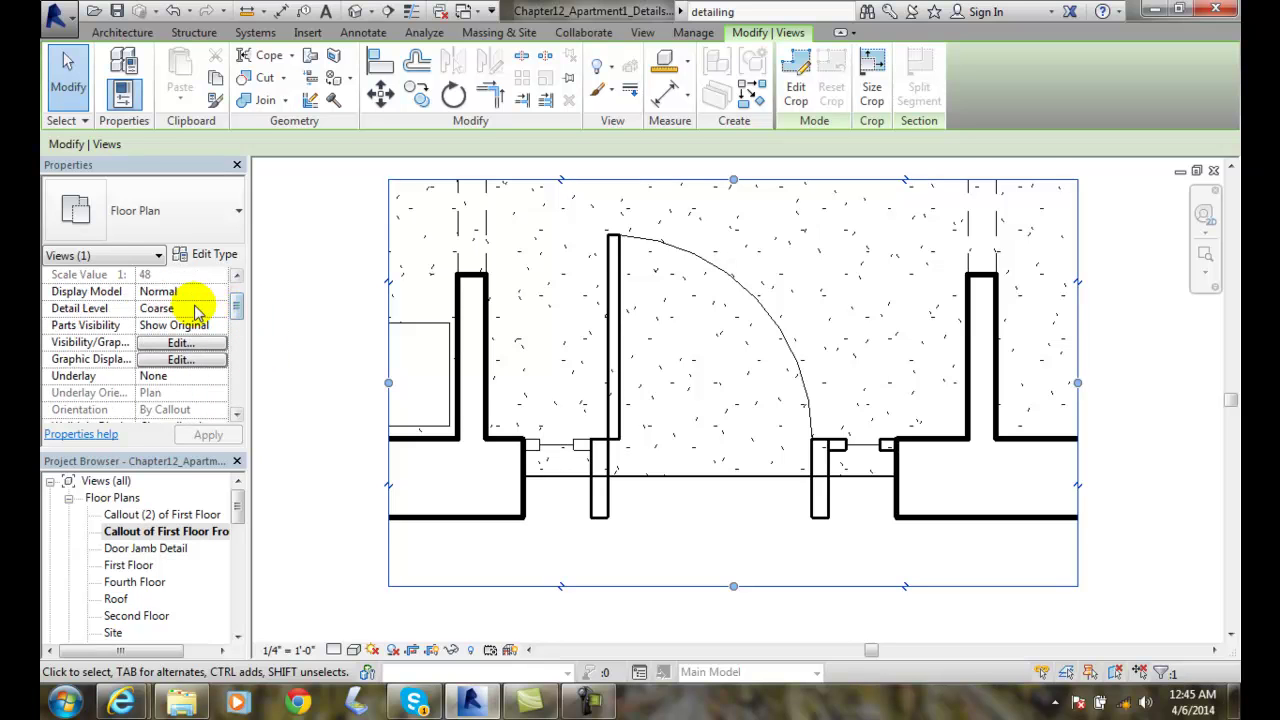
# Set the callout view's Detail Level to Medium and apply it
pyautogui.click(218, 310)
pyautogui.click(218, 308)
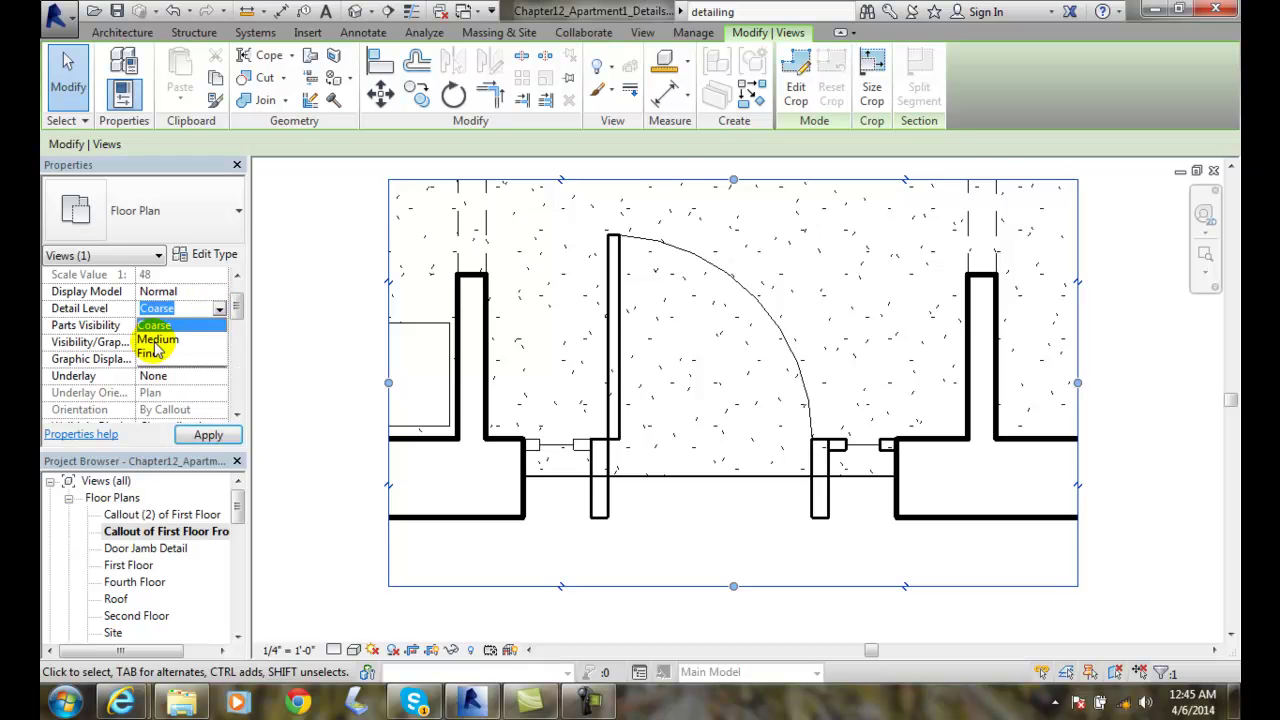
pyautogui.click(180, 340)
pyautogui.click(207, 434)
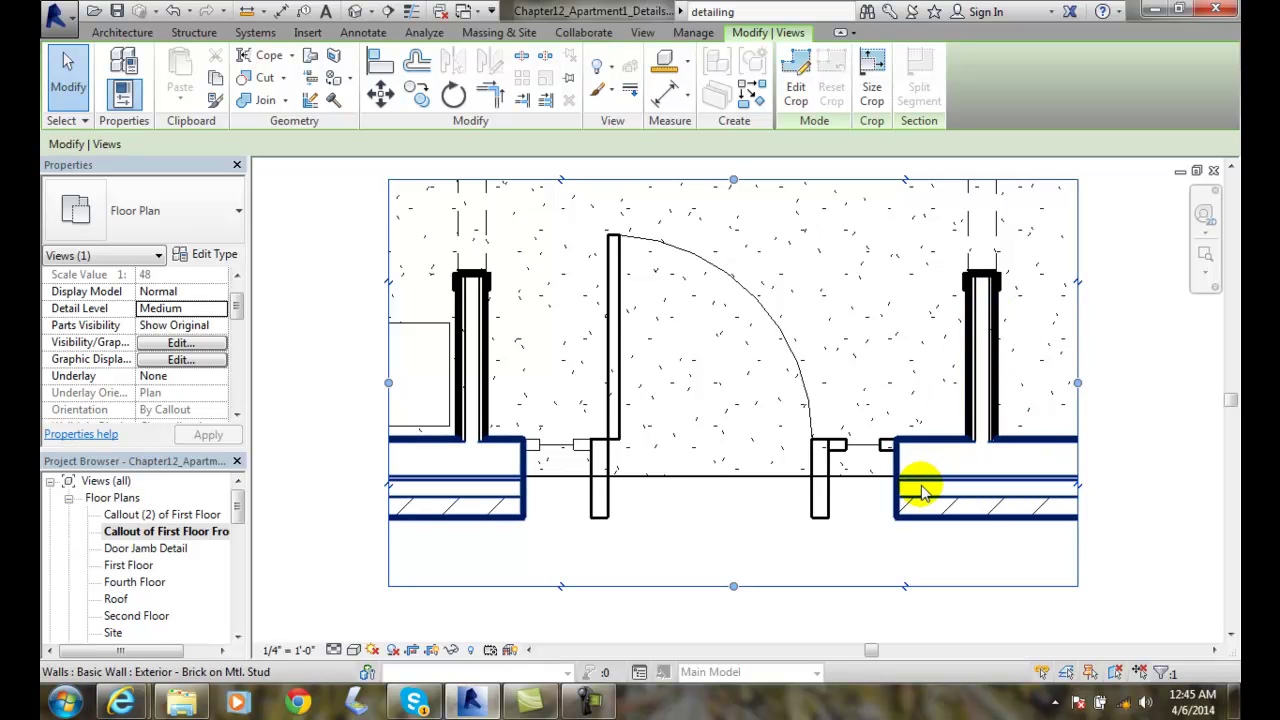
# Set the callout view's Detail Level to Fine, apply it, and deselect the crop region
pyautogui.click(213, 313)
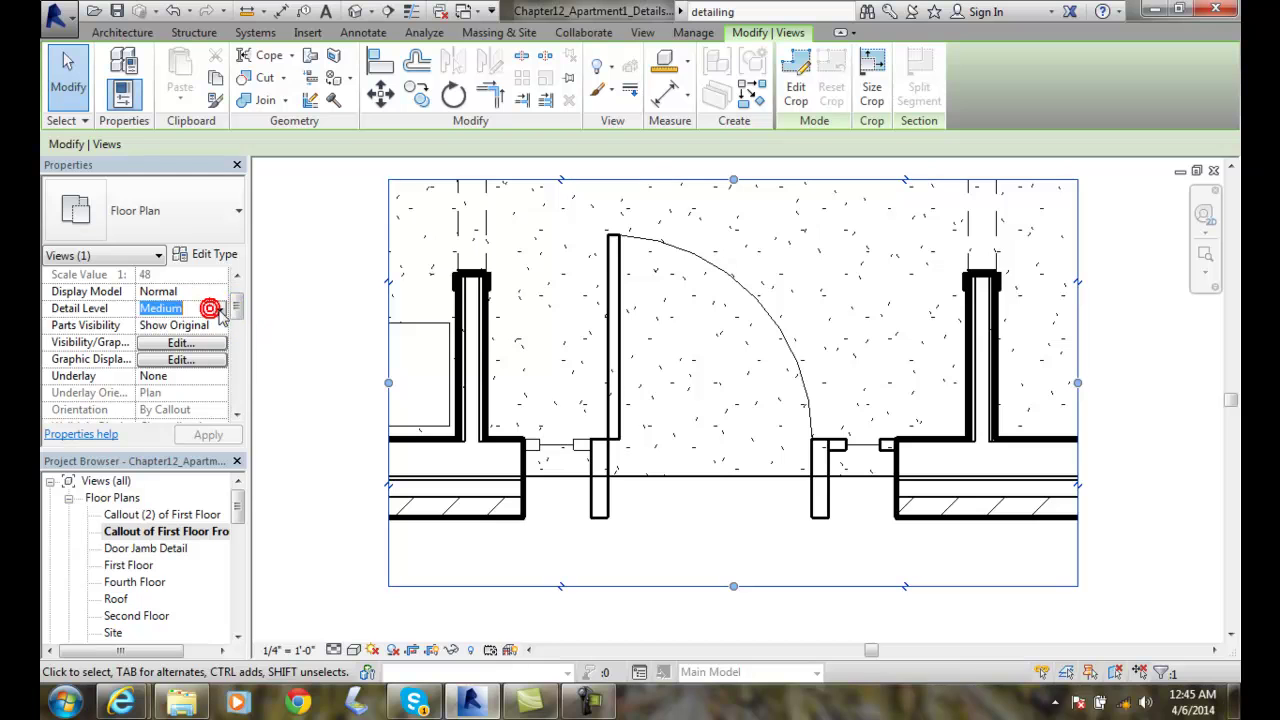
pyautogui.click(219, 308)
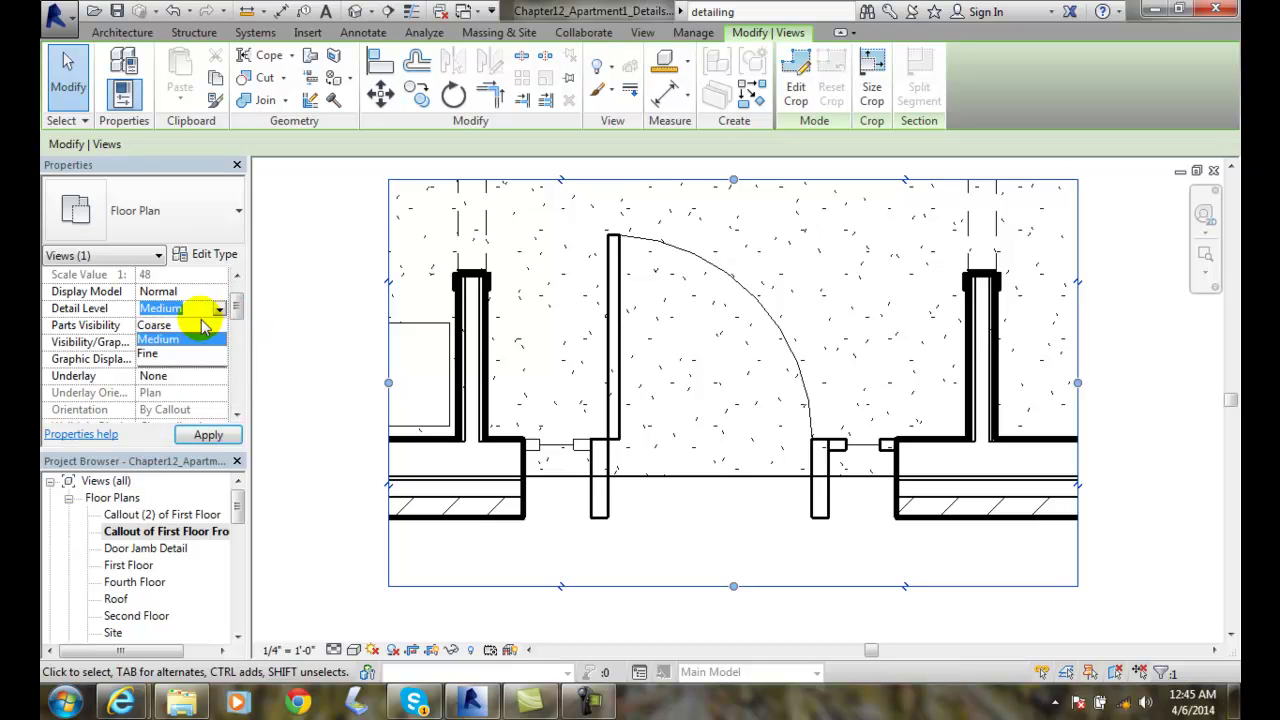
pyautogui.click(150, 353)
pyautogui.click(208, 434)
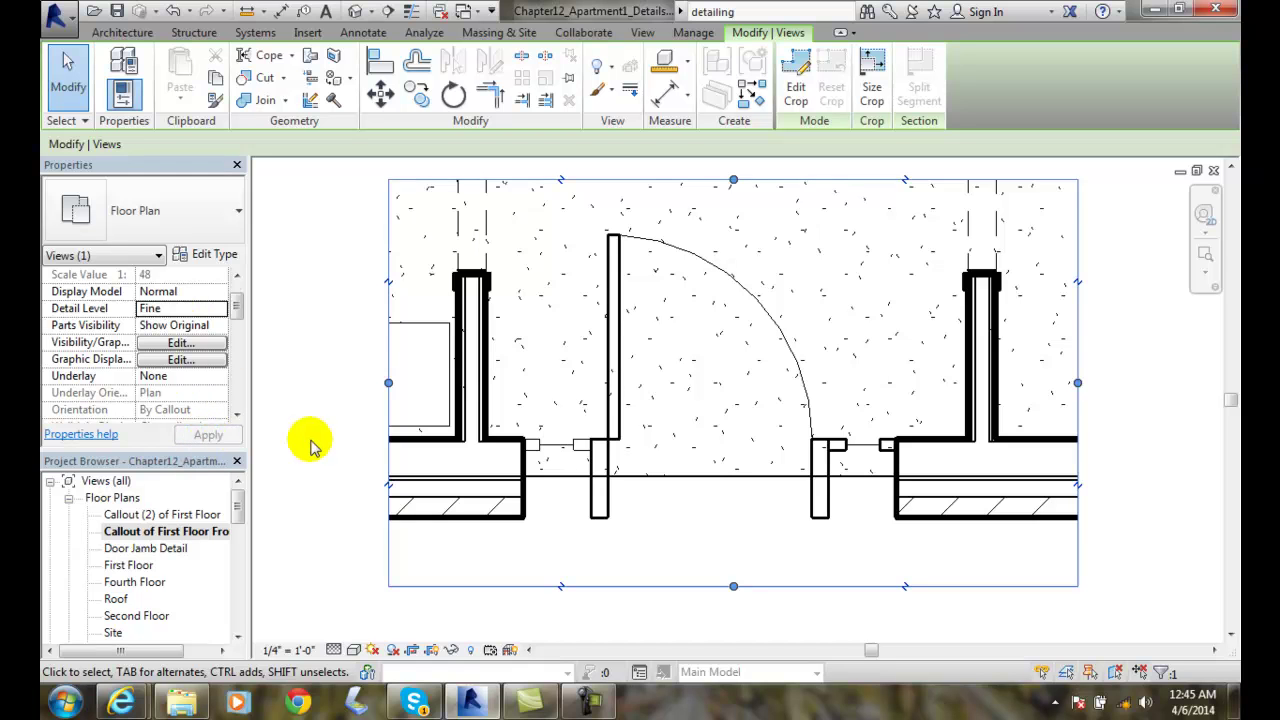
pyautogui.click(211, 434)
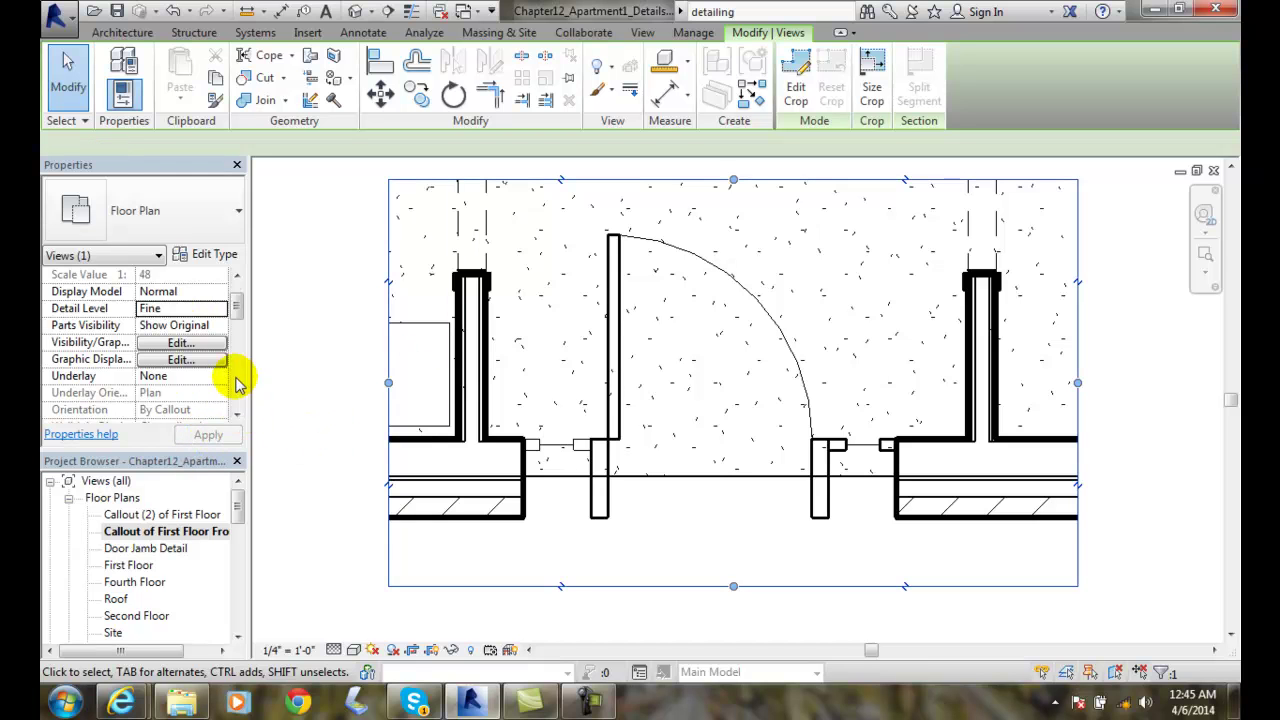
pyautogui.click(336, 422)
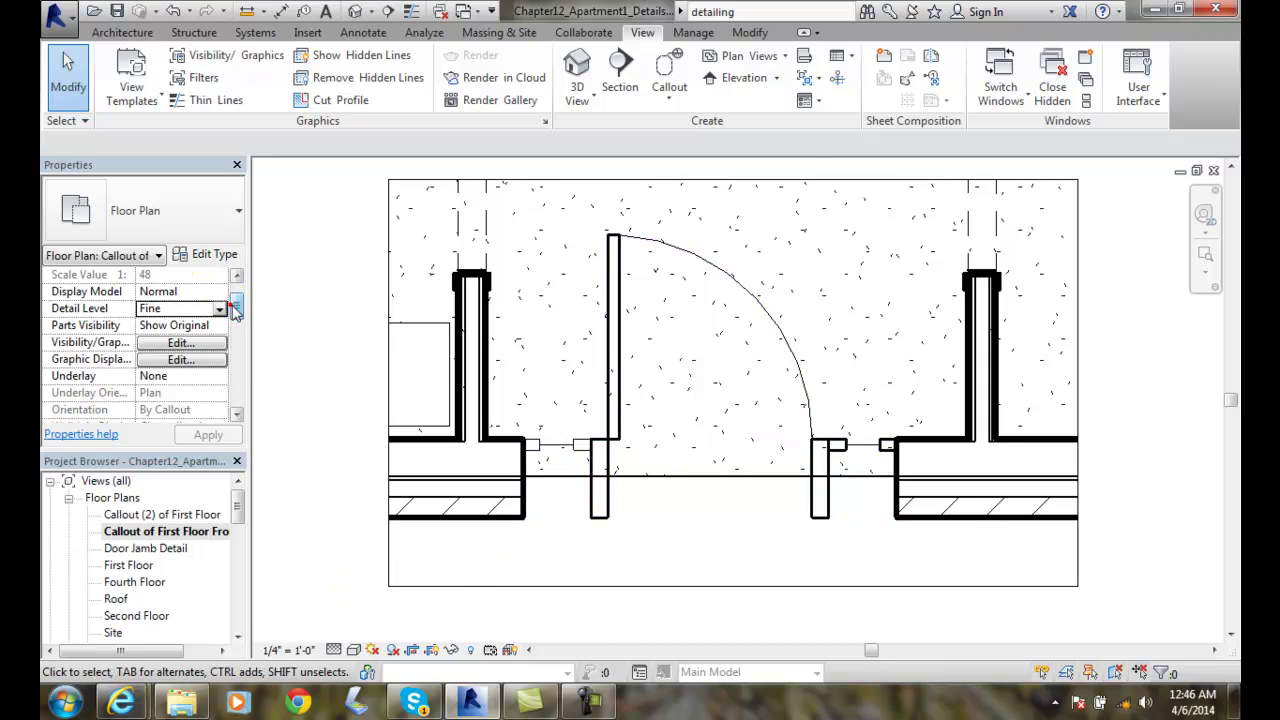
# Set the callout view's View Scale to 1 1/2" = 1'-0" and apply it
pyautogui.moveTo(236, 307); pyautogui.dragTo(236, 293)
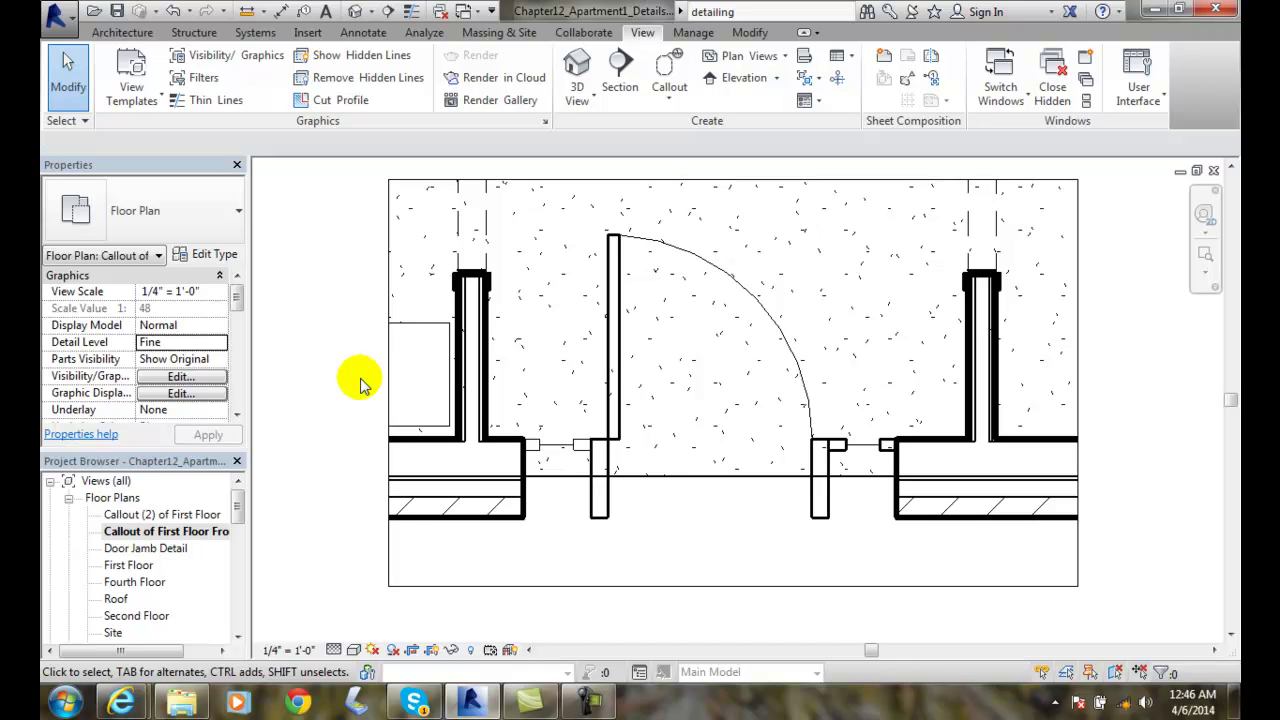
pyautogui.click(200, 291)
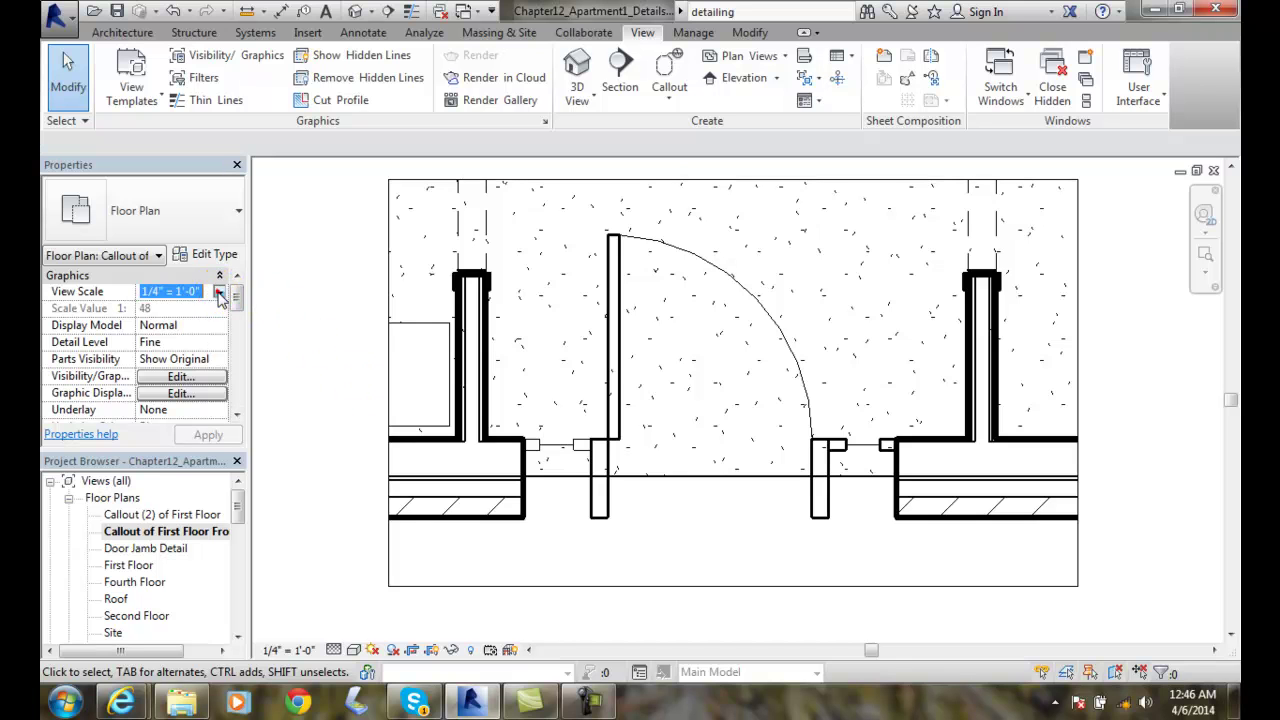
pyautogui.click(219, 293)
pyautogui.click(221, 332)
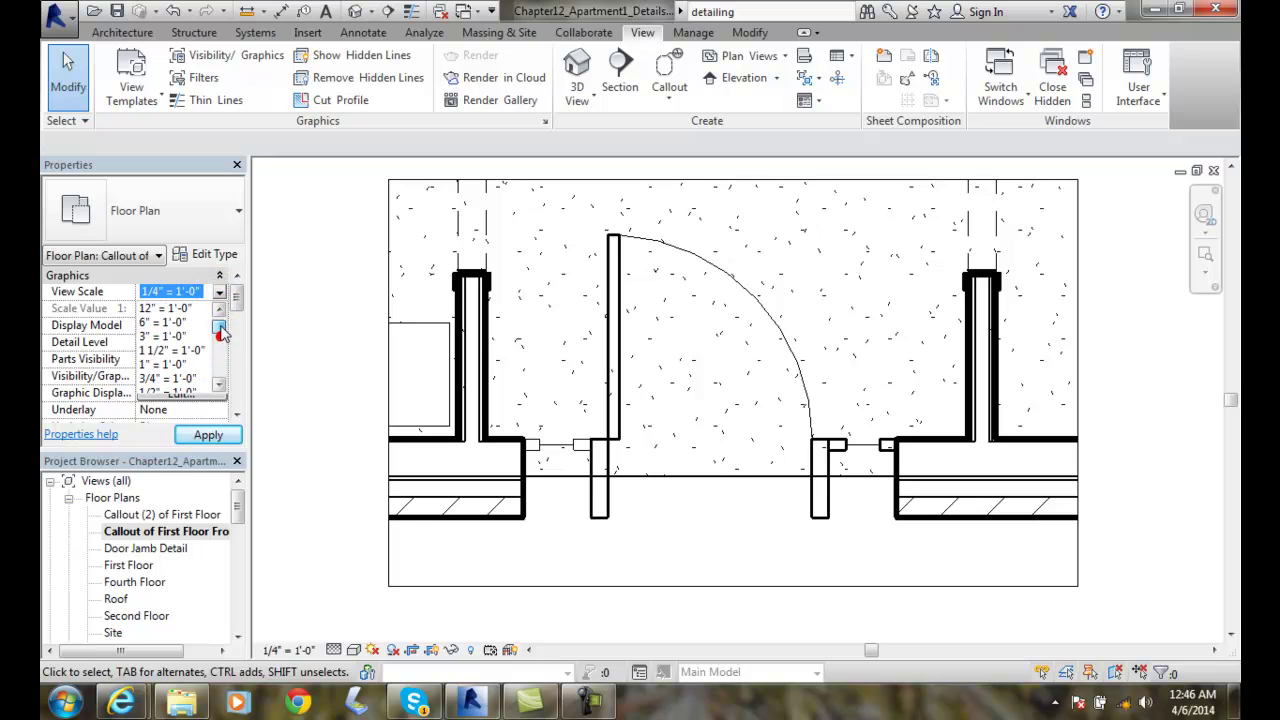
pyautogui.click(221, 331)
pyautogui.click(221, 332)
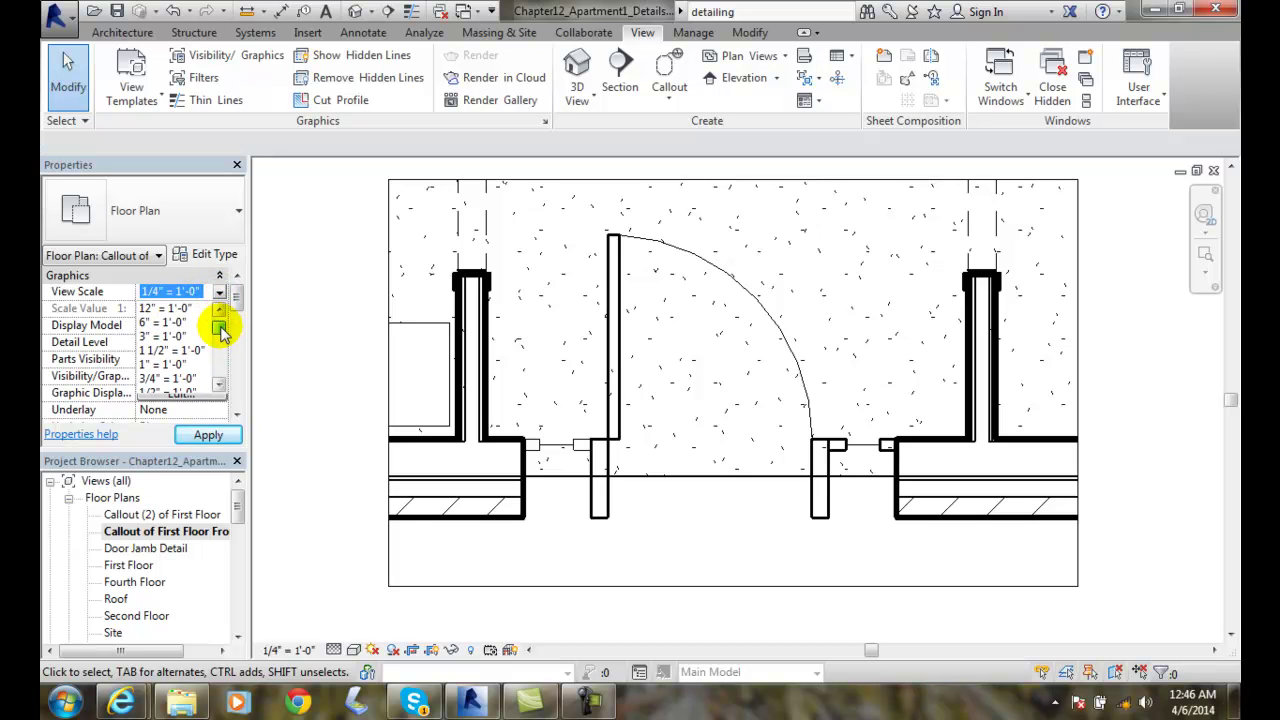
pyautogui.click(165, 350)
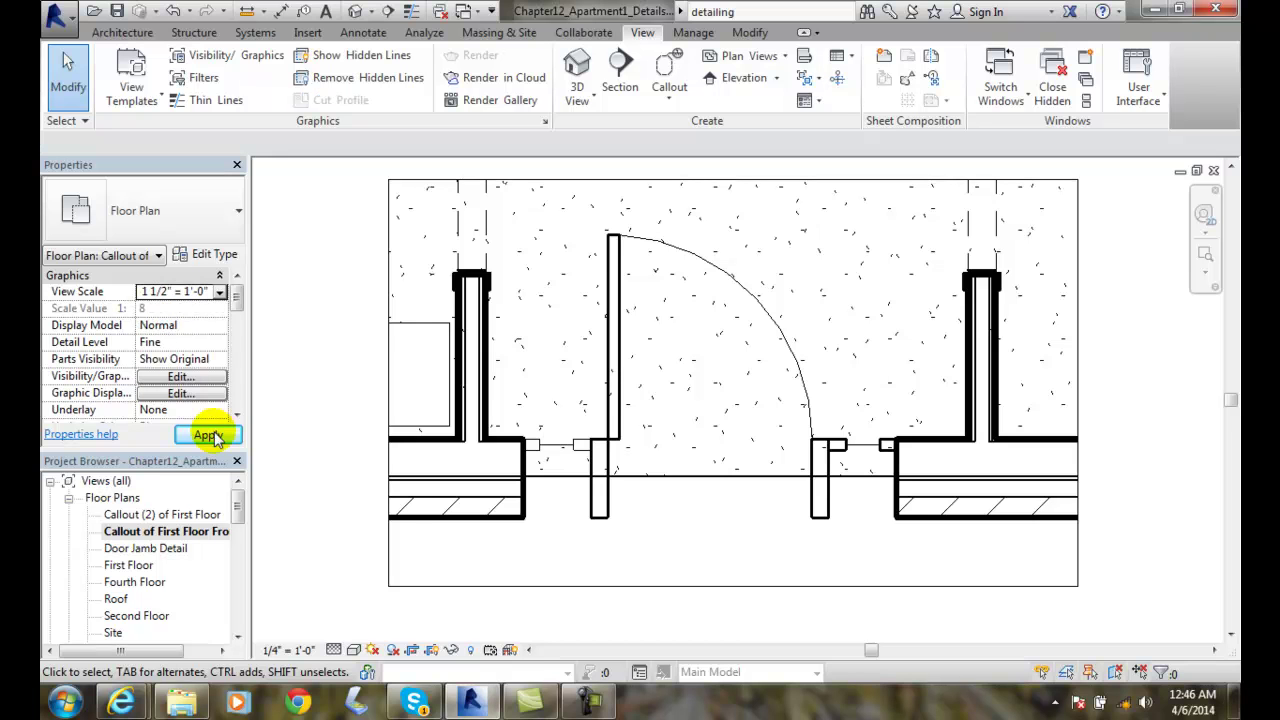
pyautogui.click(210, 437)
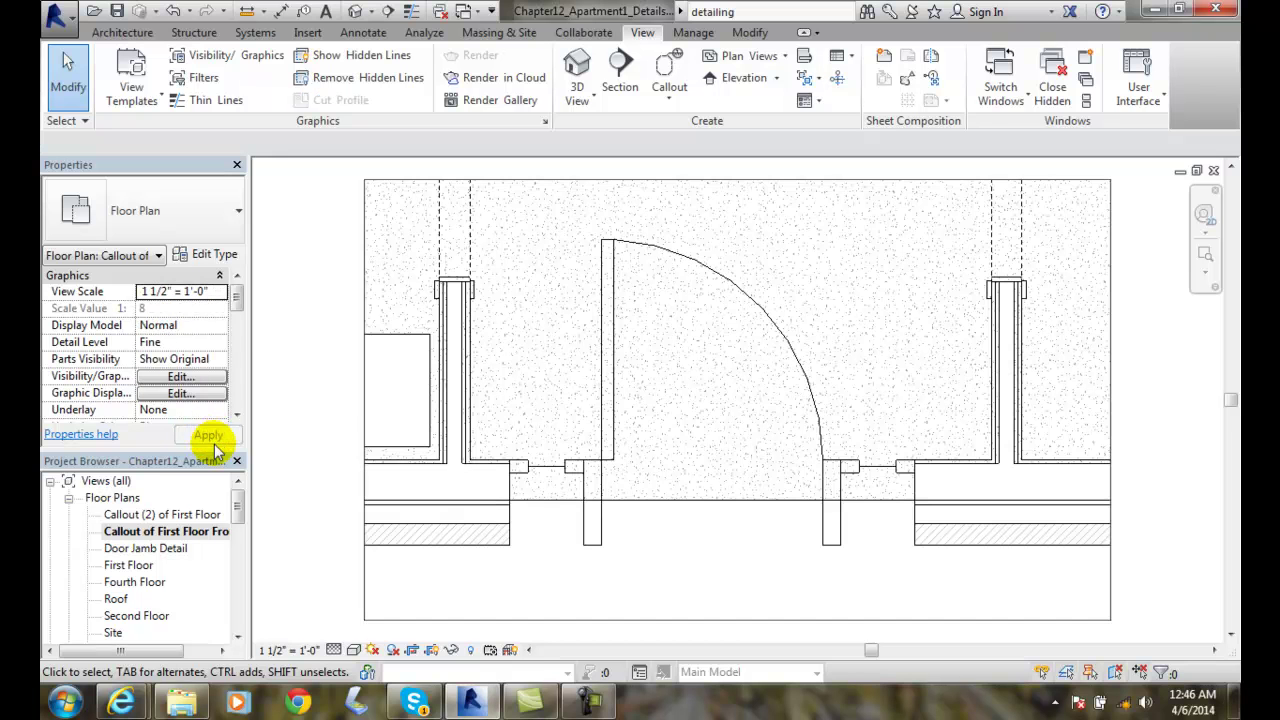